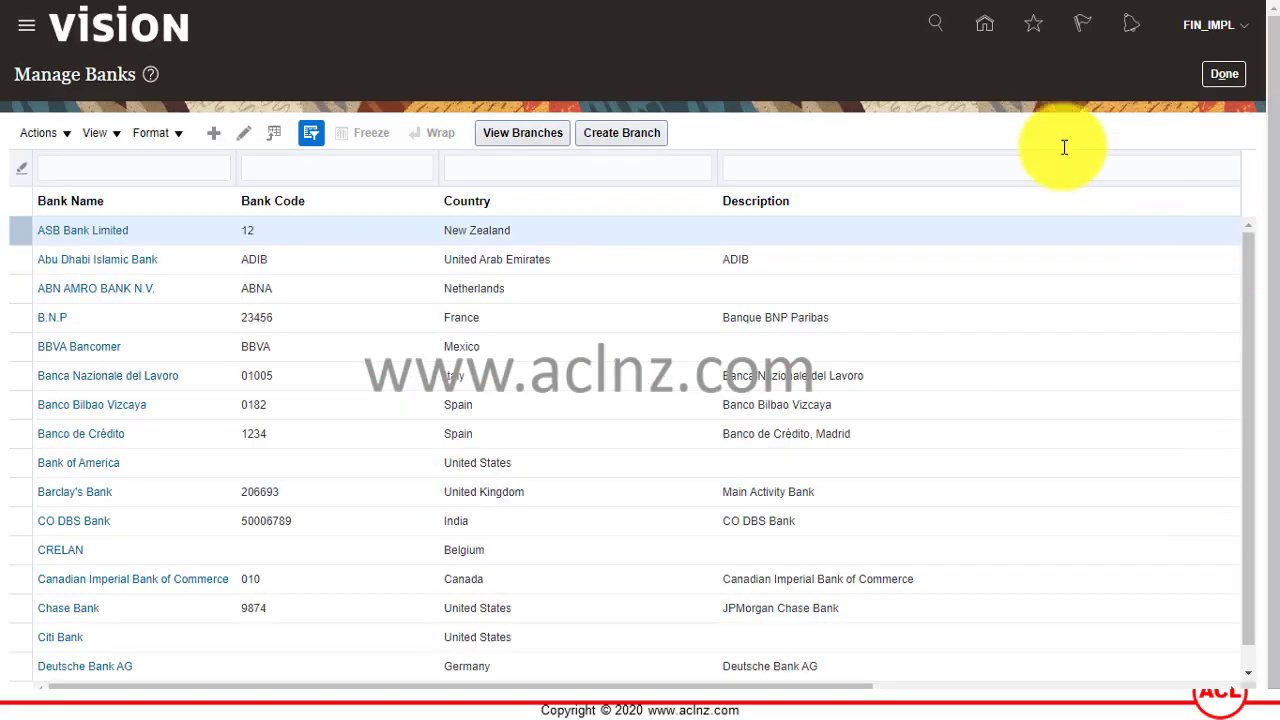
left_click(1243, 37)
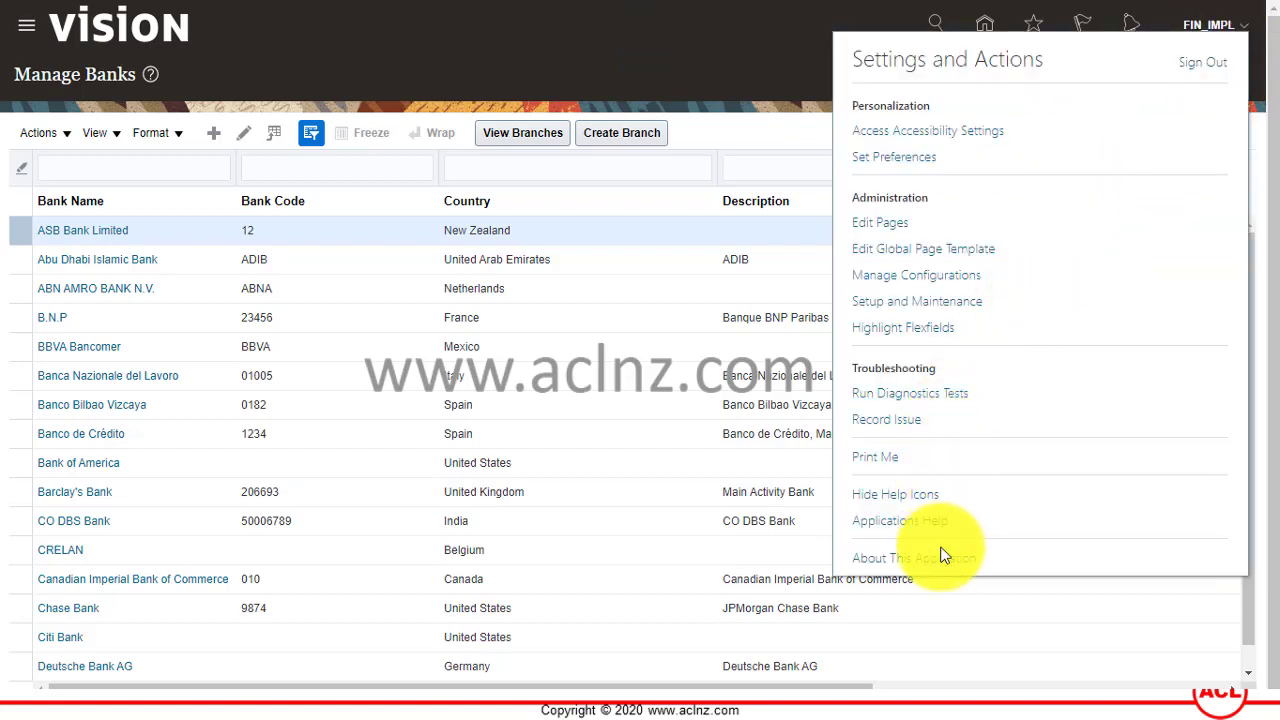
left_click(942, 558)
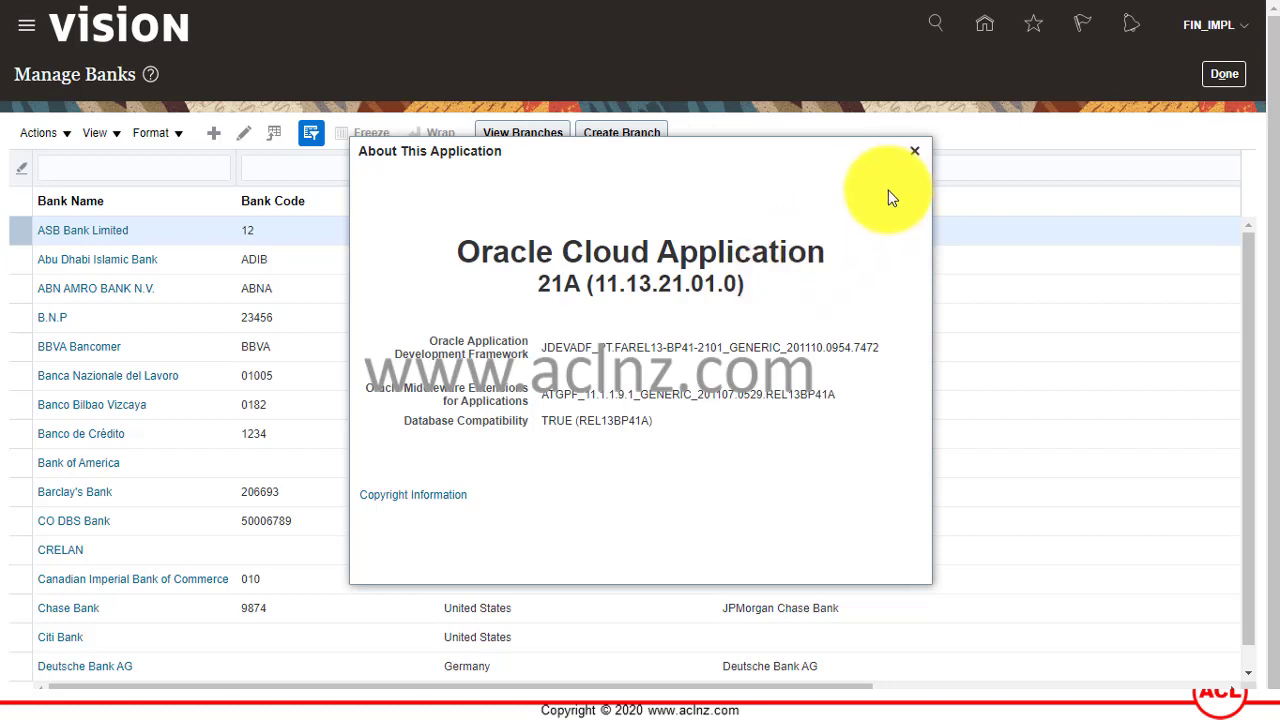
left_click(915, 155)
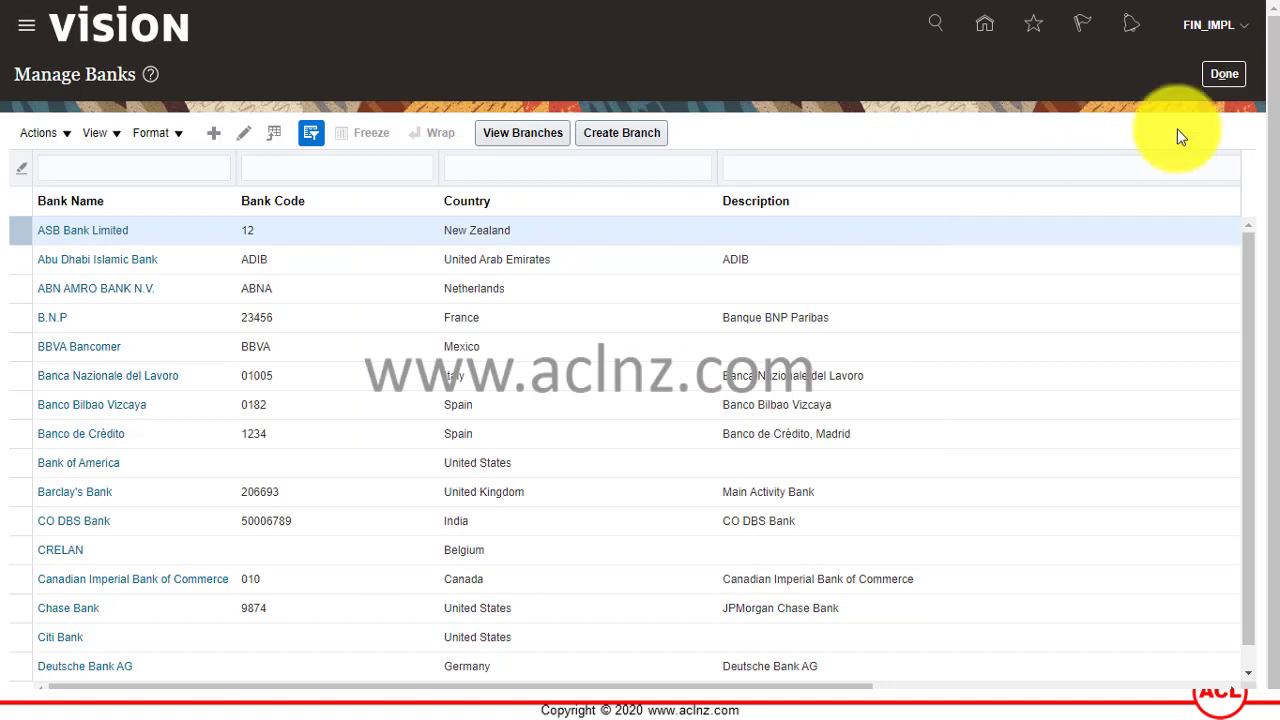
Review the ASB Bank Limited and Abu Dhabi Islamic Bank code cells, then finish with Manage Banks.
left_click(280, 230)
left_click(287, 259)
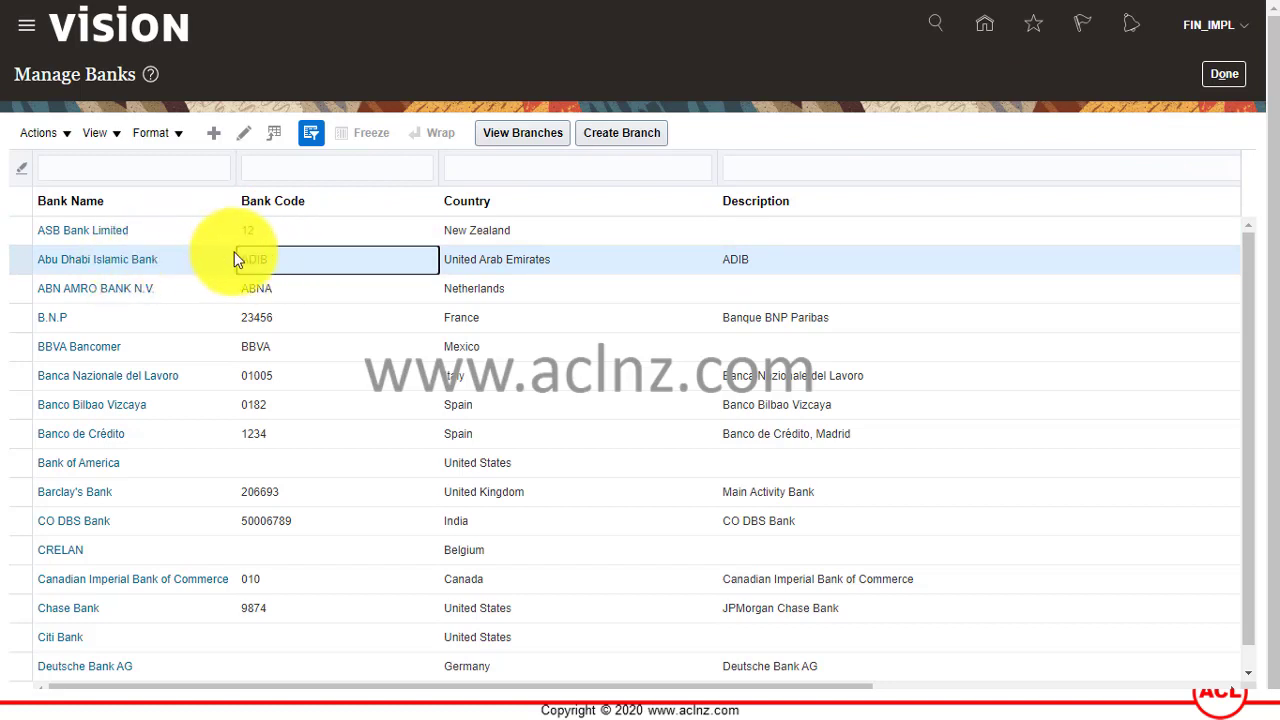
left_click(280, 230)
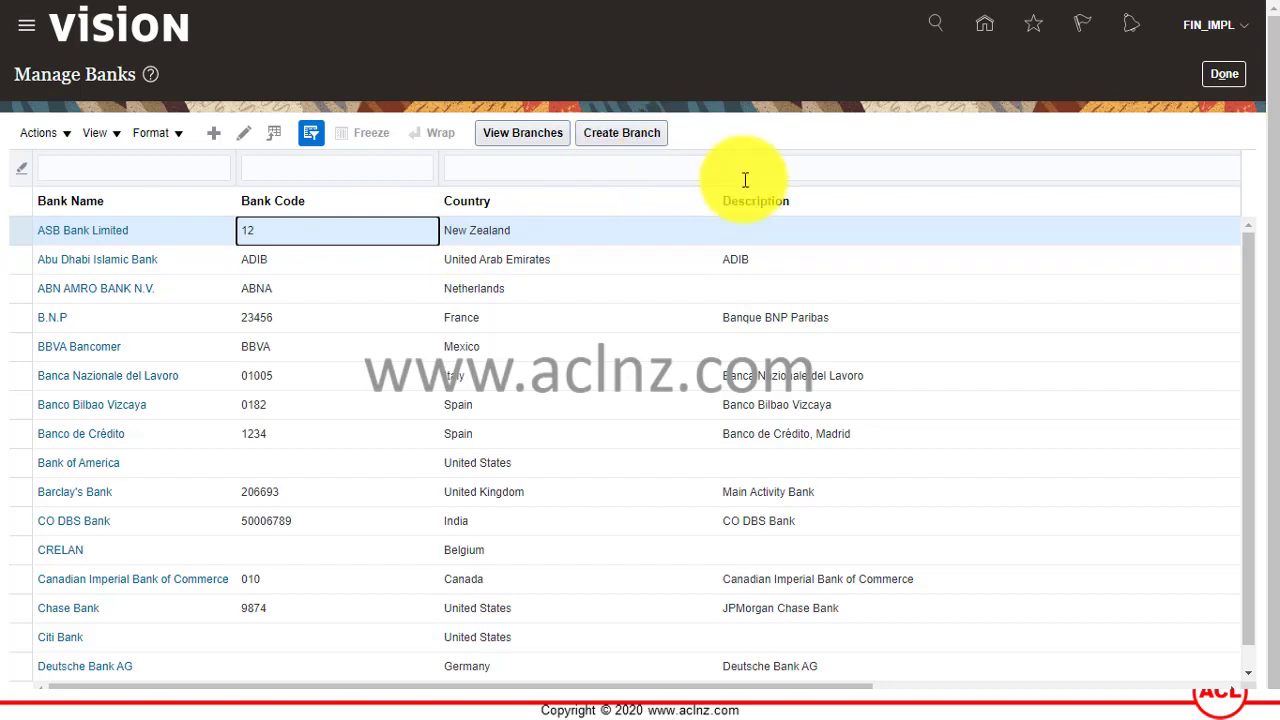
left_click(1212, 75)
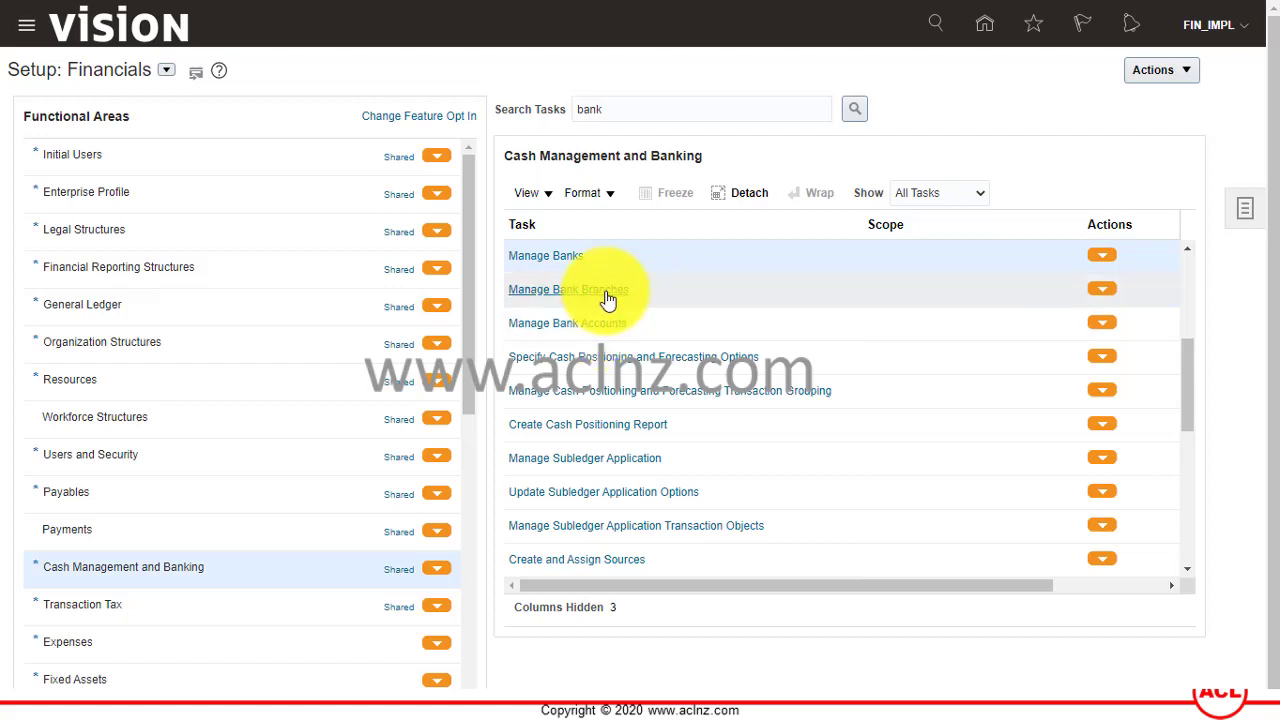
Open the Manage Bank Branches task and focus its Branch Name filter.
left_click(605, 290)
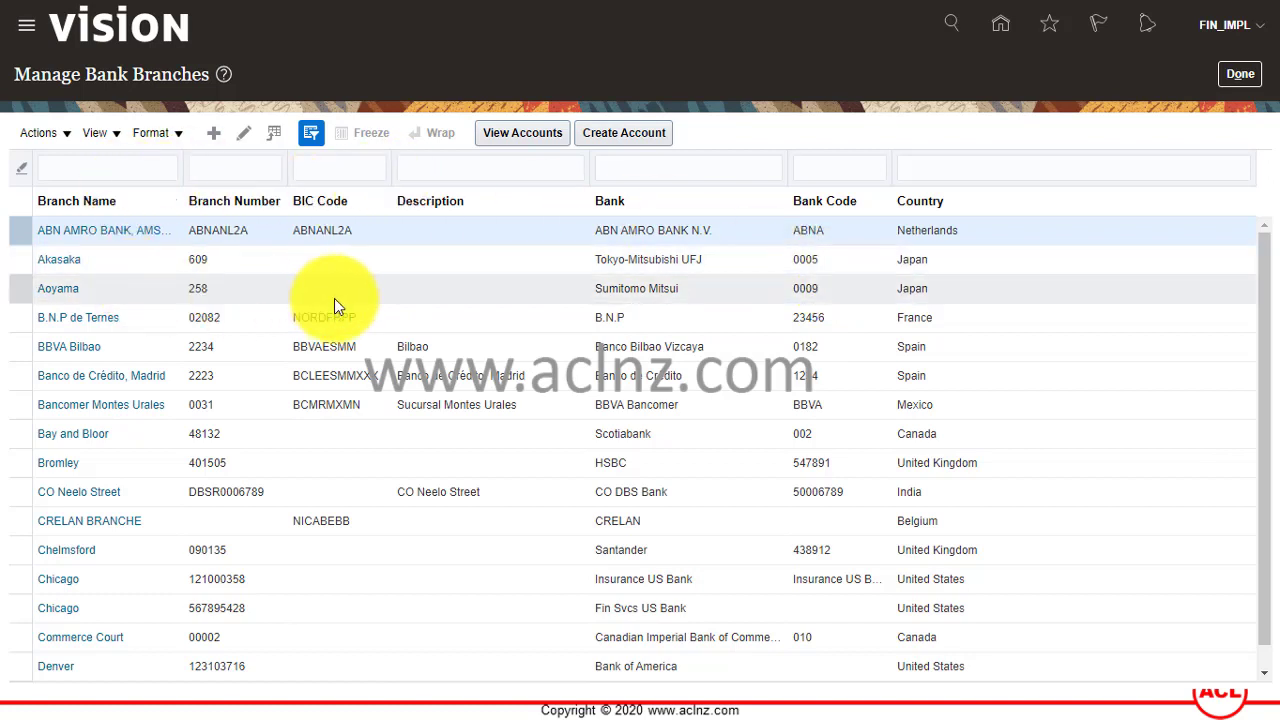
left_click(101, 168)
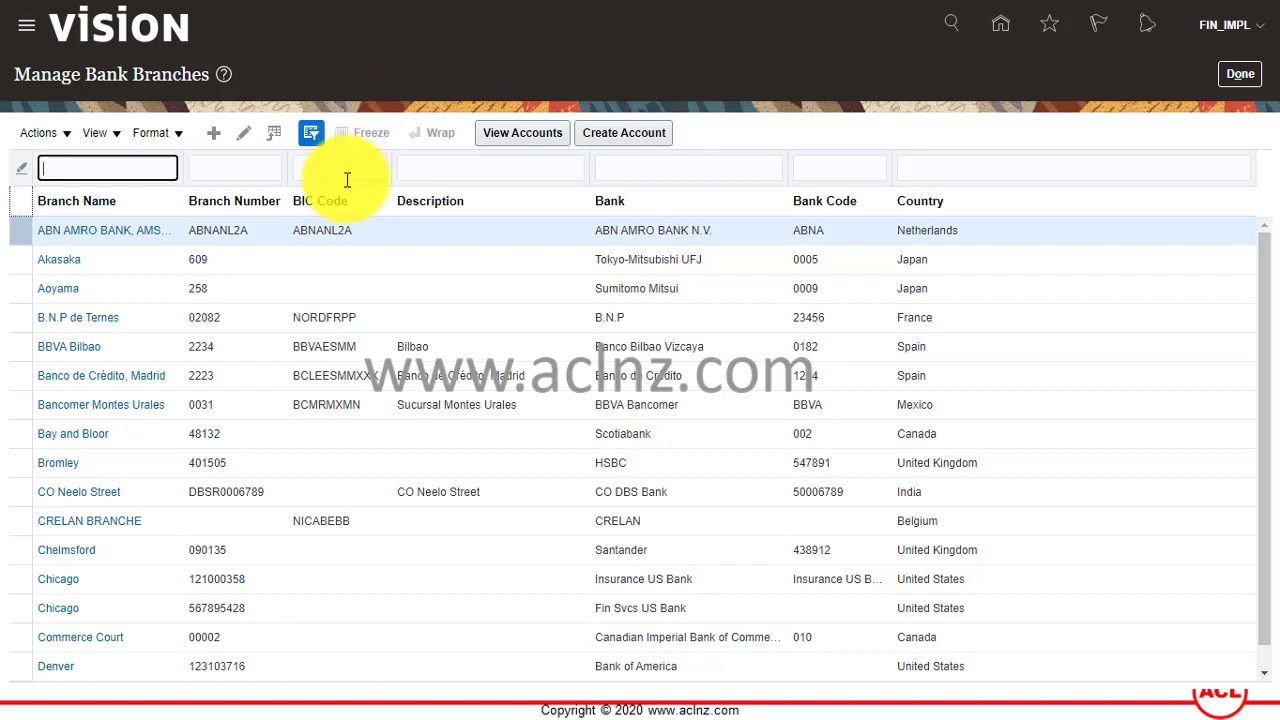
Start a new bank branch for ASB Bank Limited named Queen Street.
left_click(213, 131)
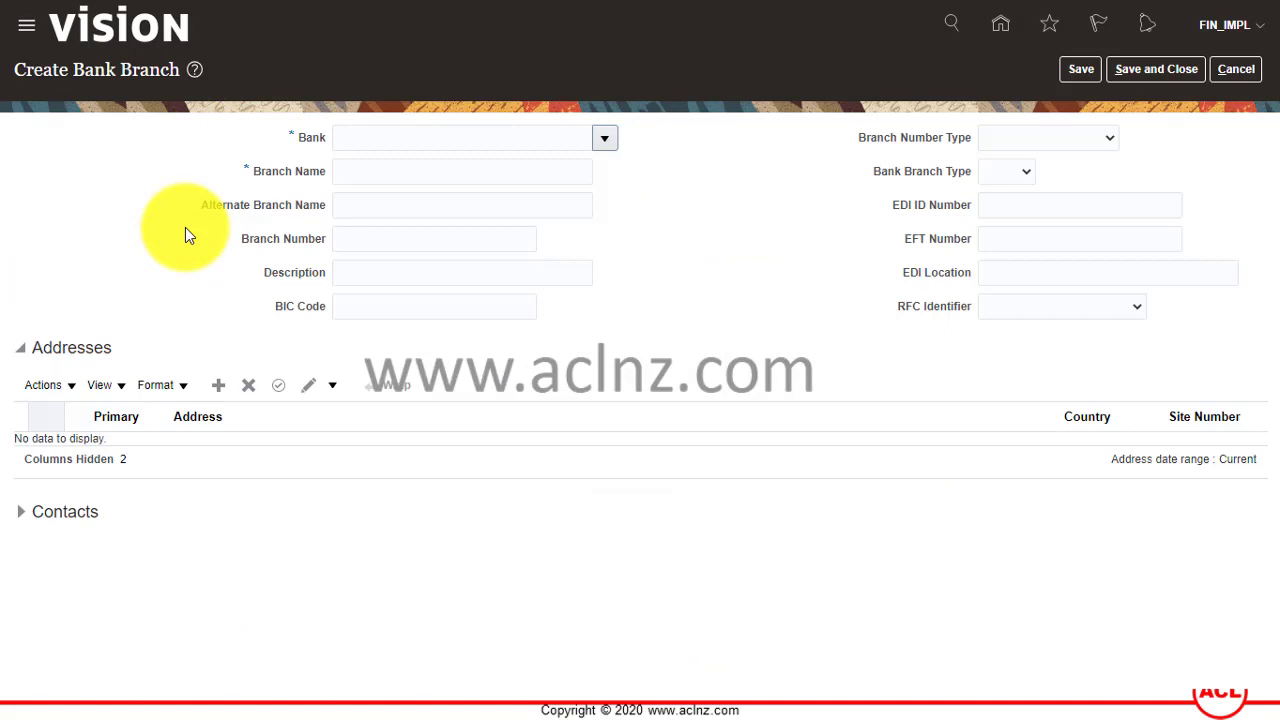
left_click(606, 141)
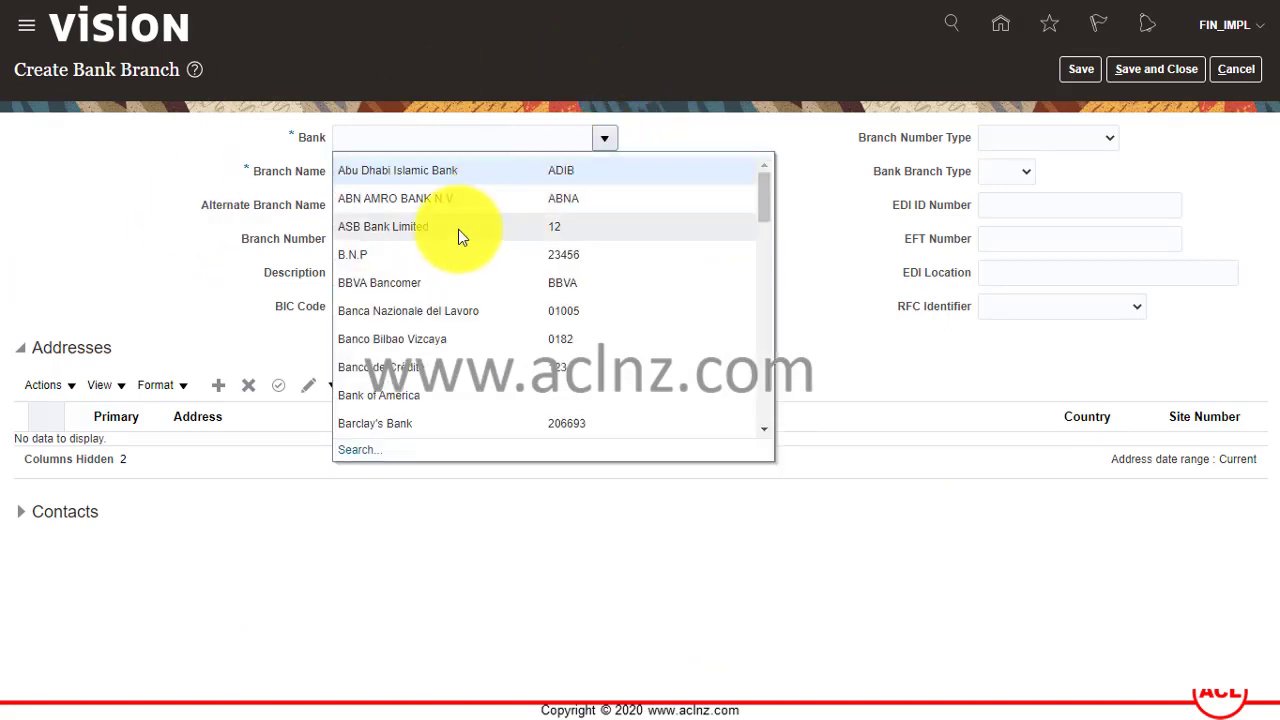
left_click(458, 226)
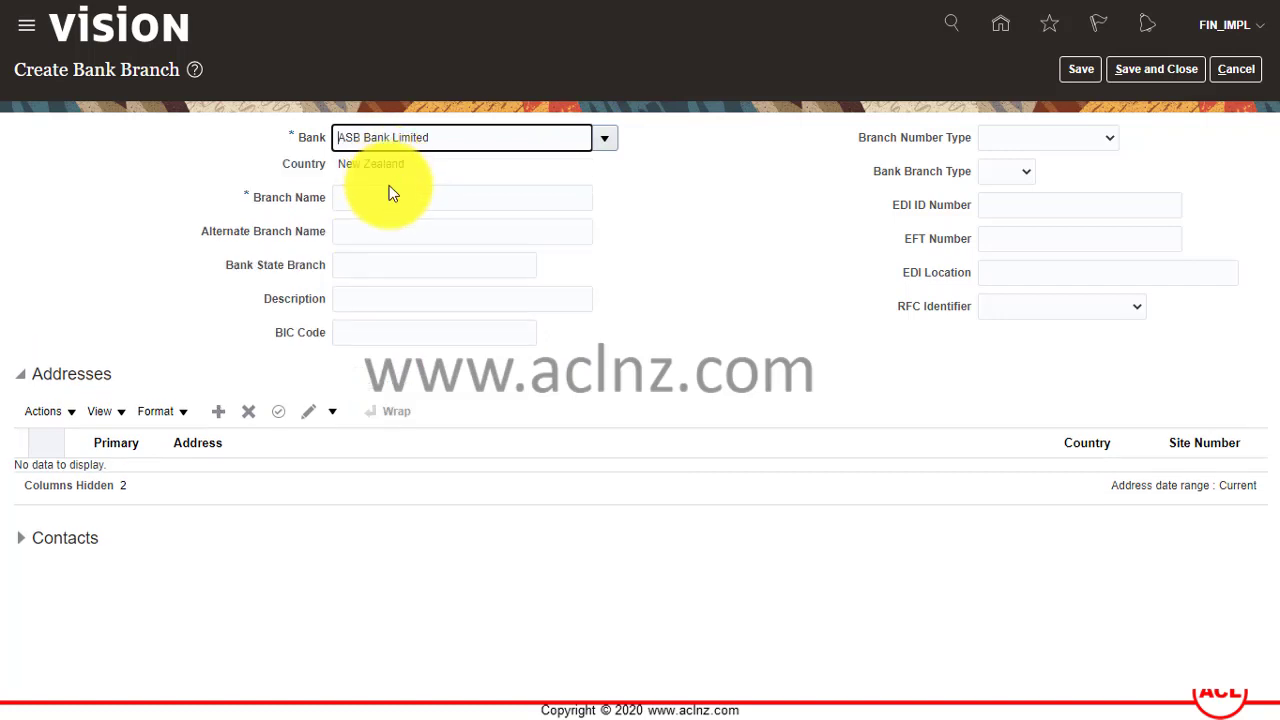
left_click(393, 198)
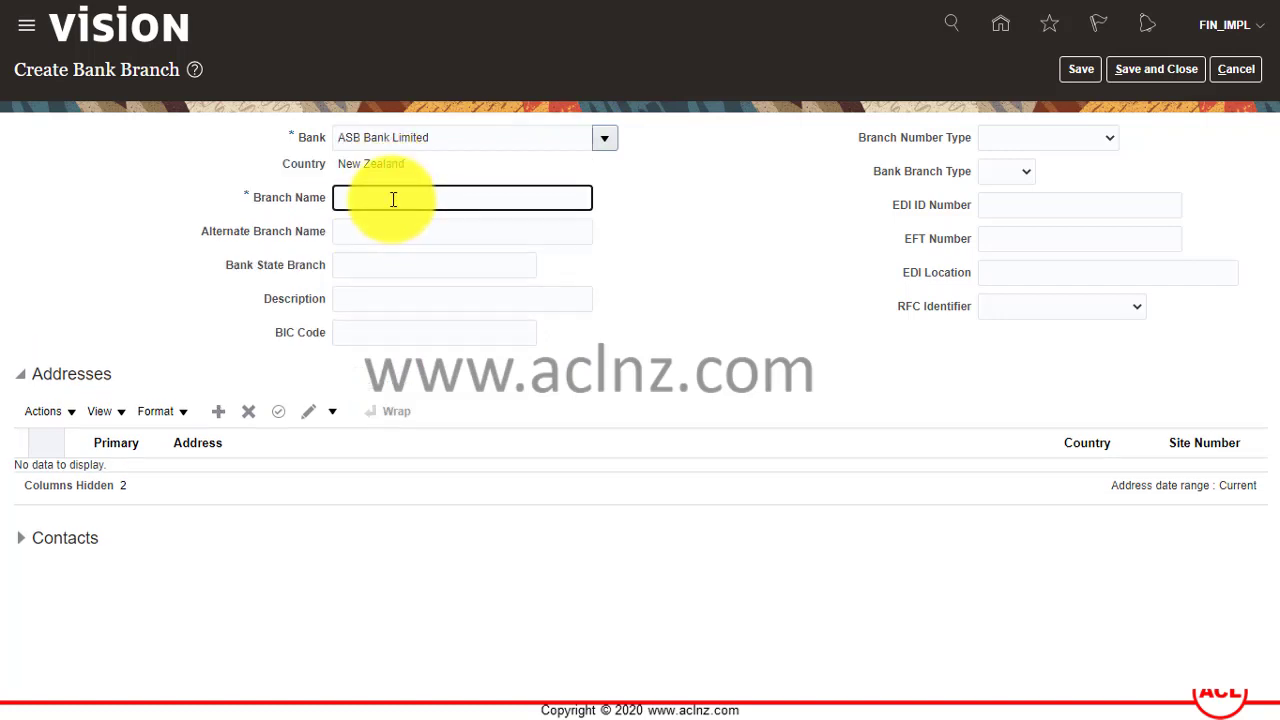
type("Queen Street")
key("Tab")
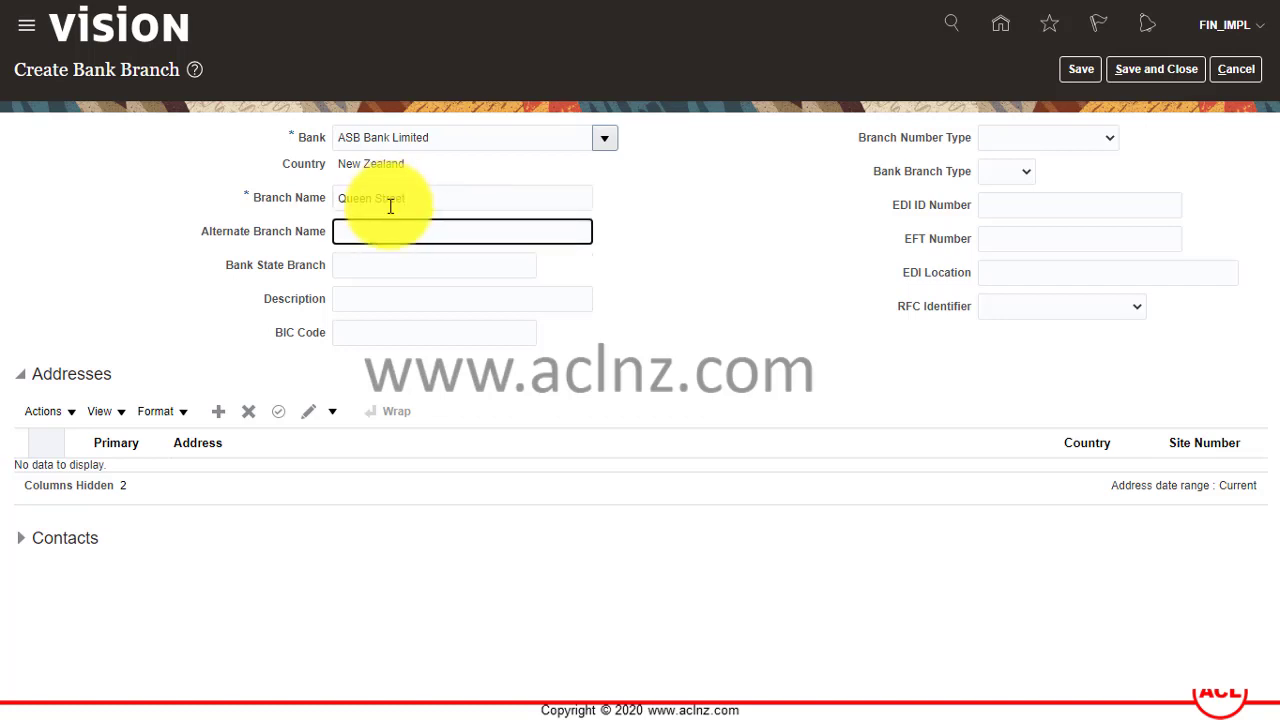
key("Tab")
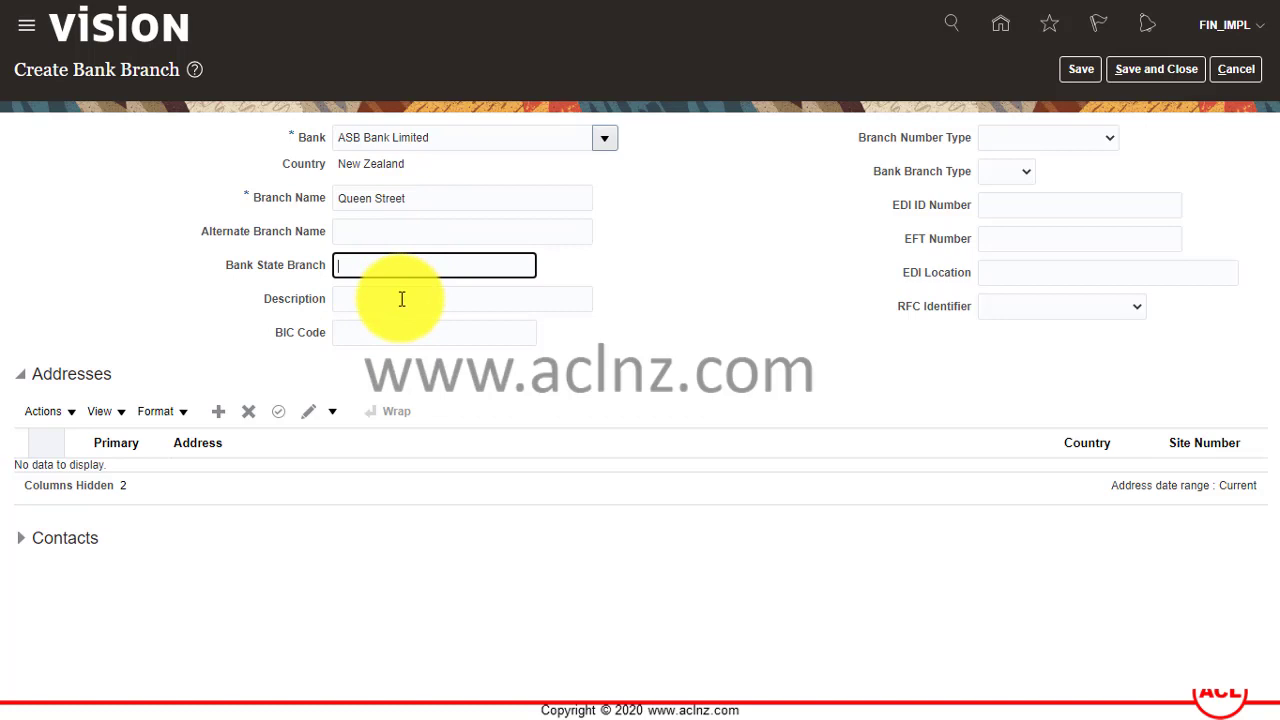
key("Tab")
Enter the description 'Queen Street Branch' and BIC code ASBBNZ2A.
left_click_drag(428, 203, 309, 209)
key("ctrl+c")
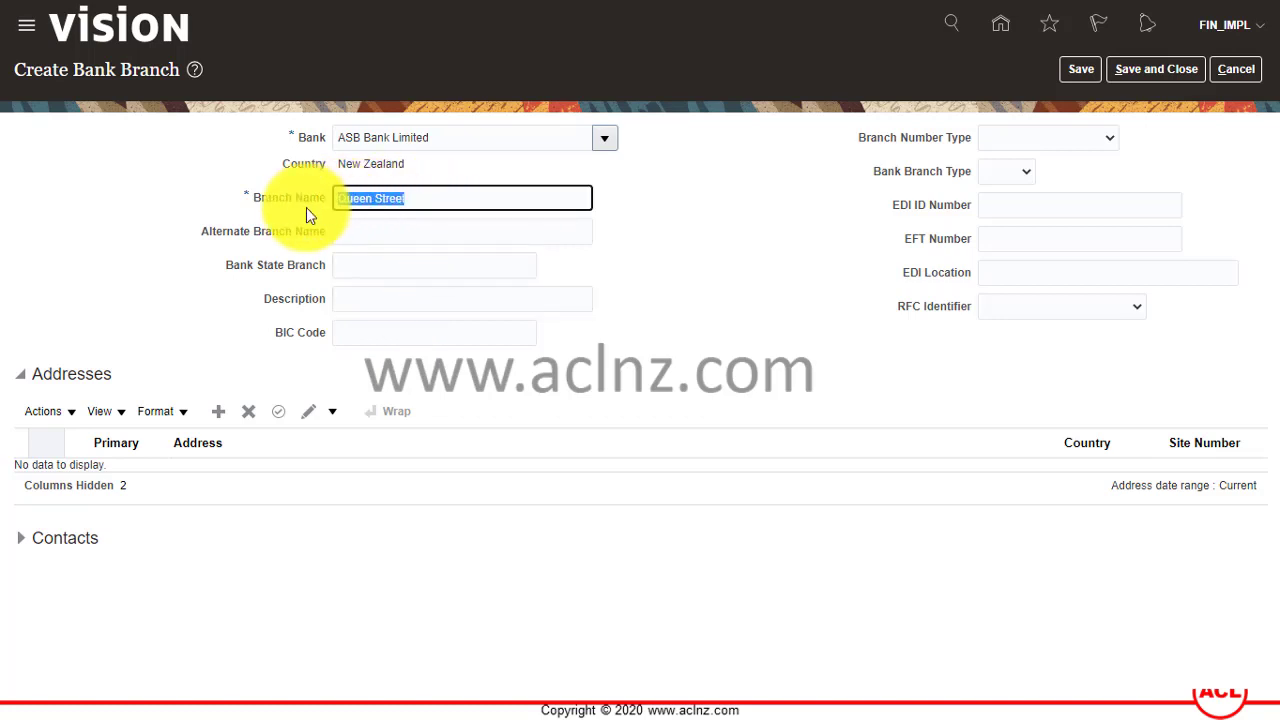
left_click(365, 298)
key("ctrl+v")
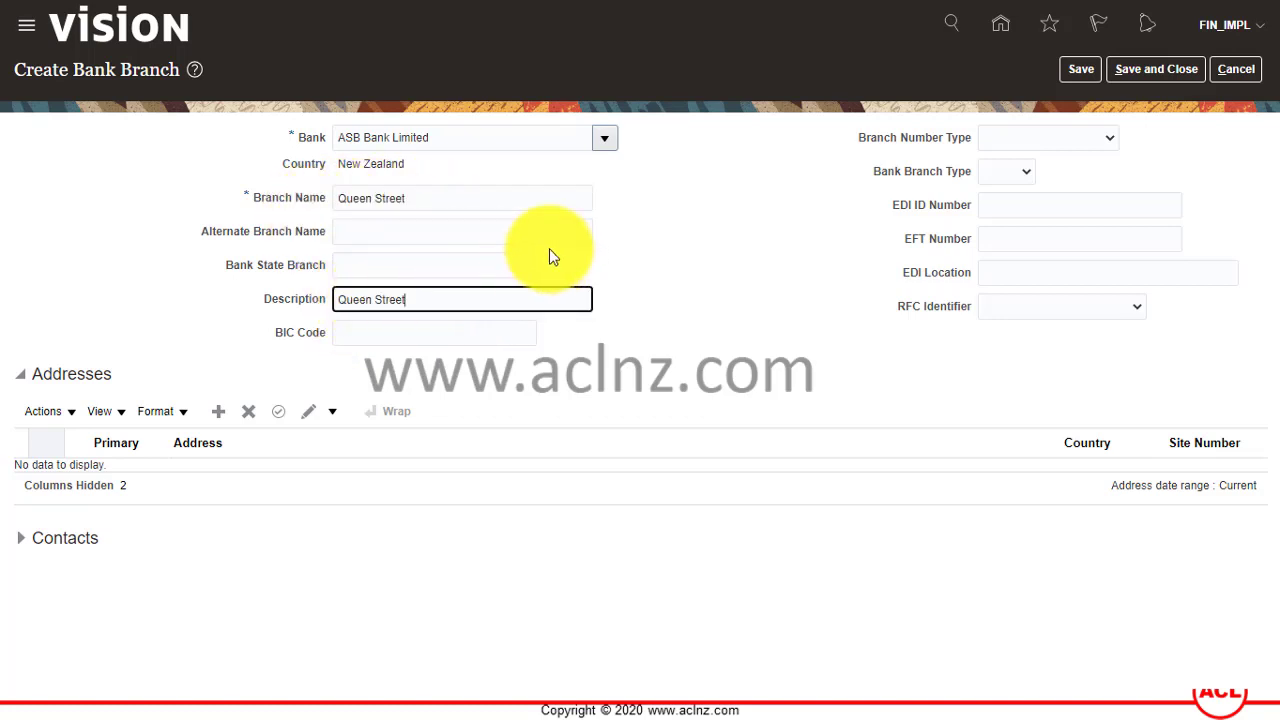
type("Brancgh")
key("BackSpace")
key("BackSpace")
type("gh")
key("BackSpace")
key("BackSpace")
type("h")
key("Tab")
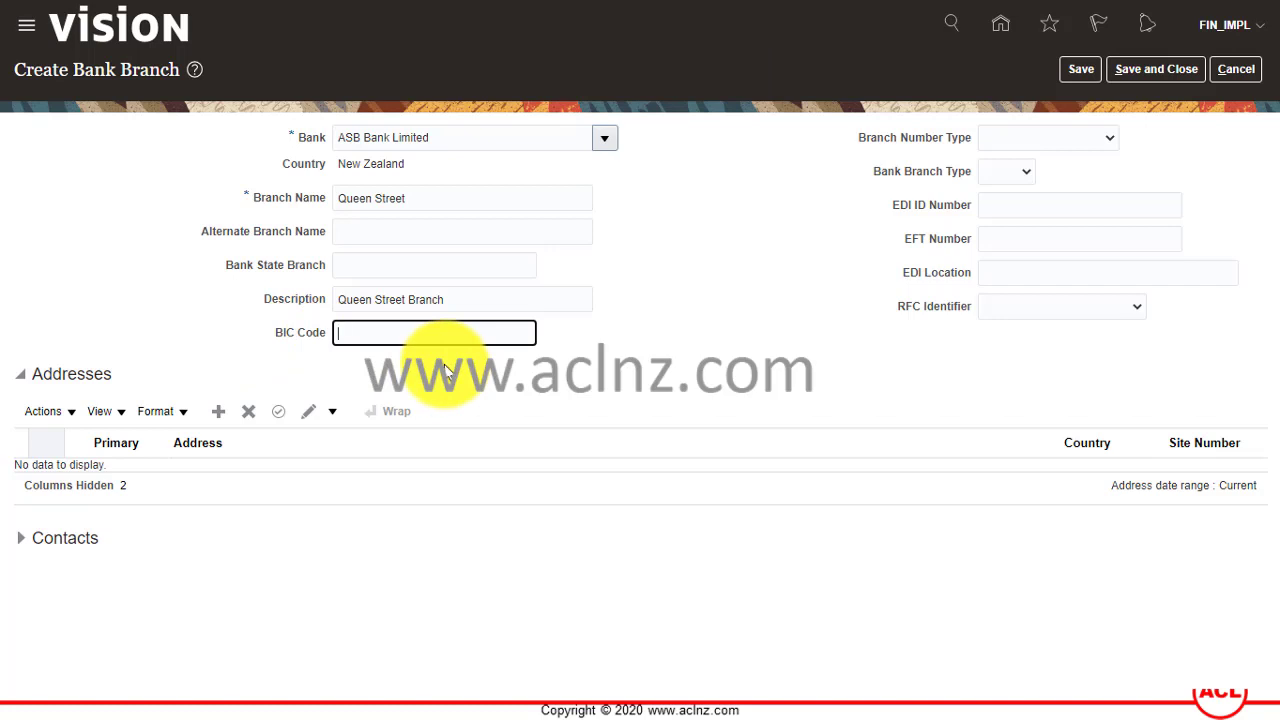
type("ASBBNZ2A")
key("Tab")
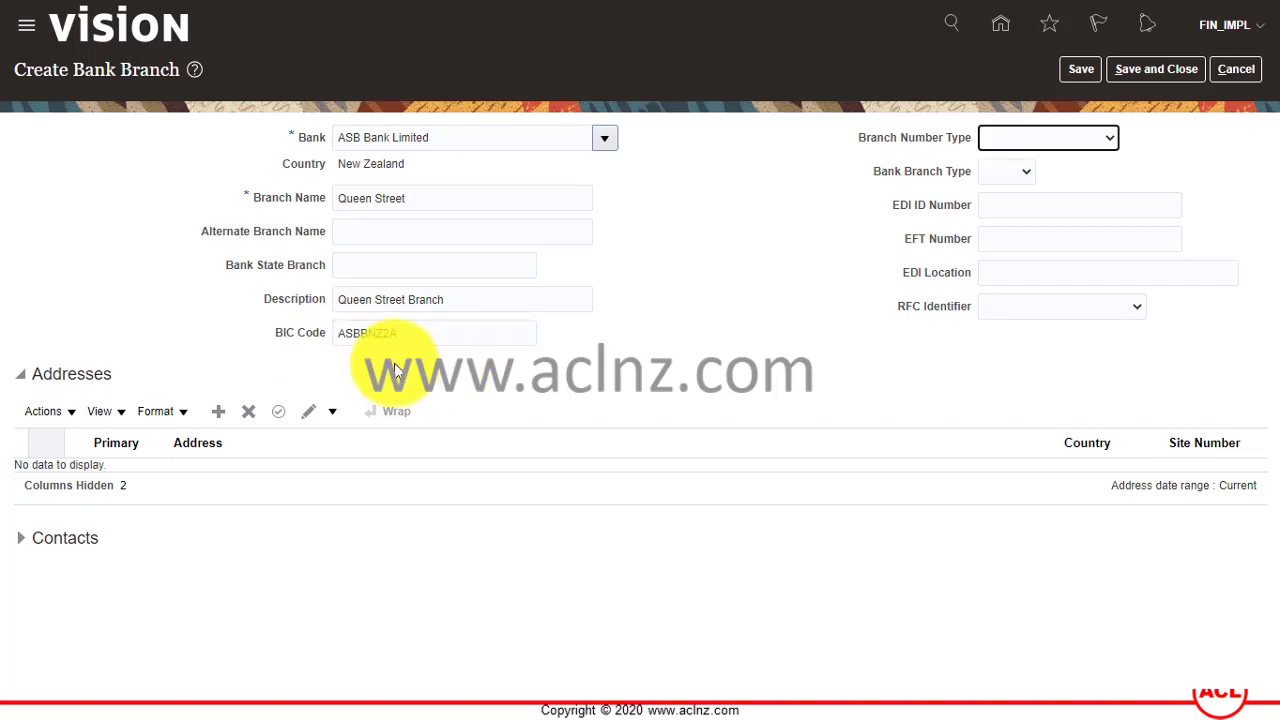
Check the branch number type, EFT, EDI location and RFC identifier fields without changing them.
left_click(1112, 144)
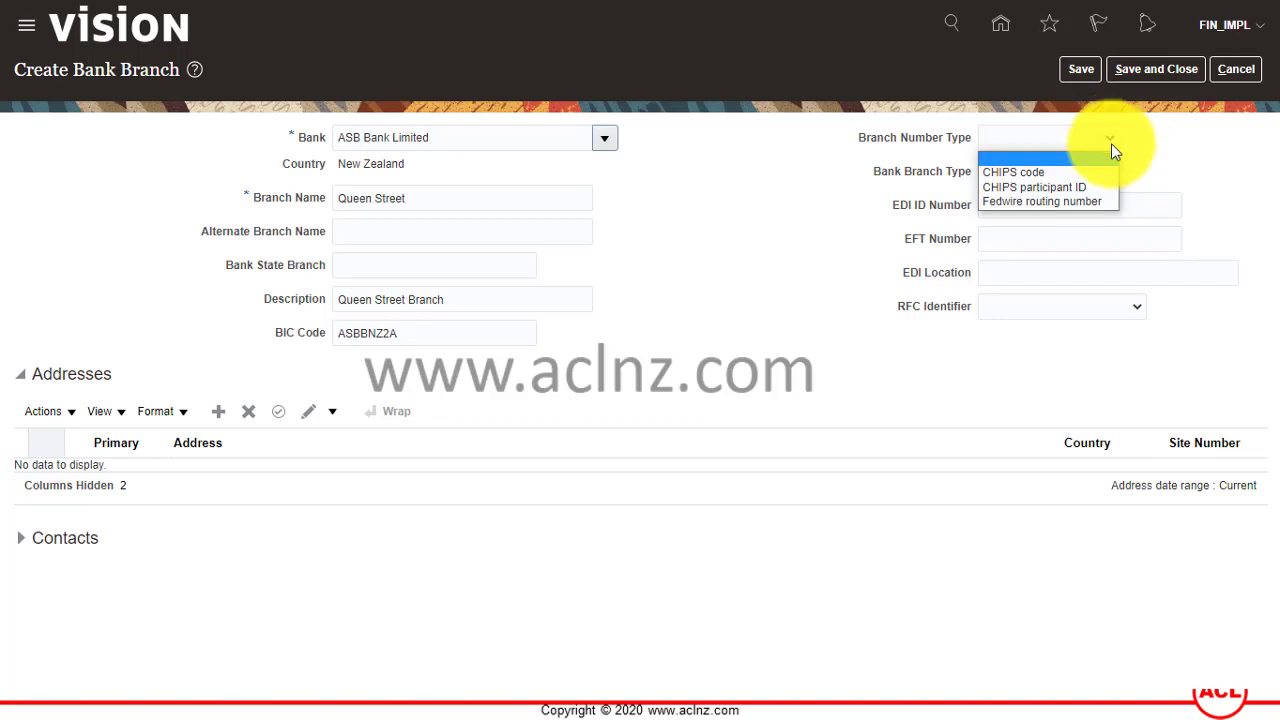
left_click(1189, 178)
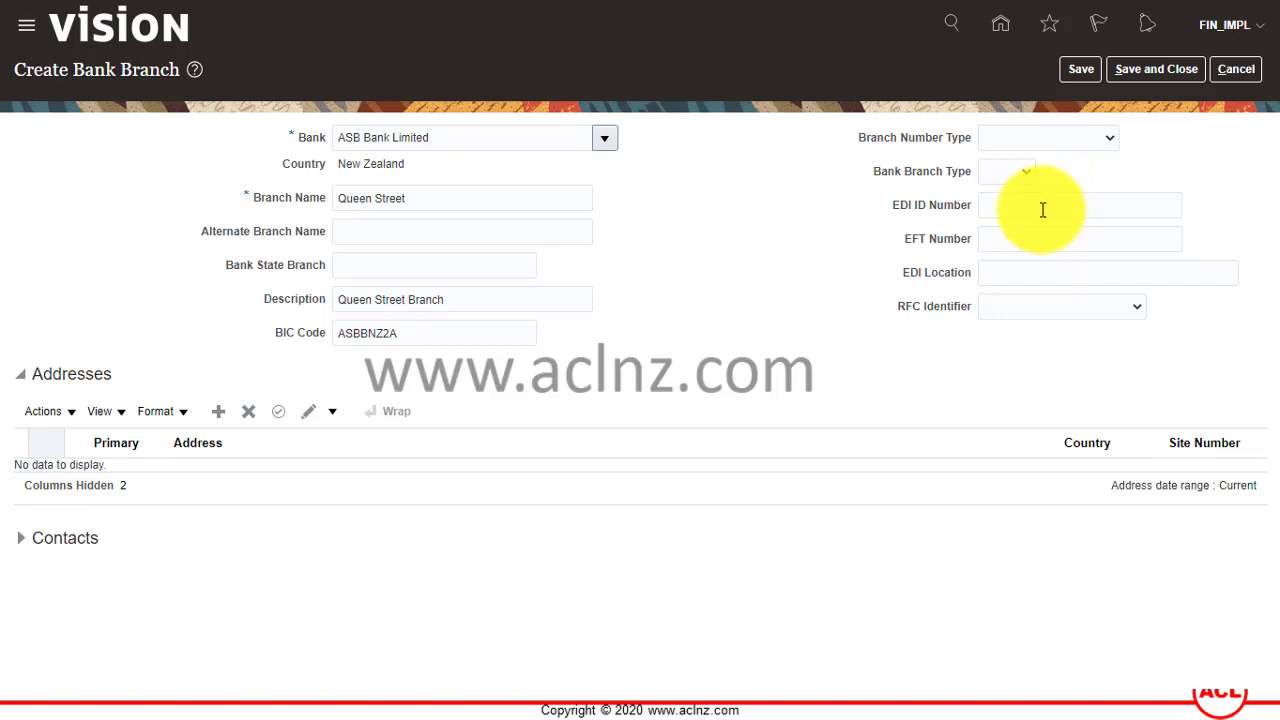
left_click(1034, 239)
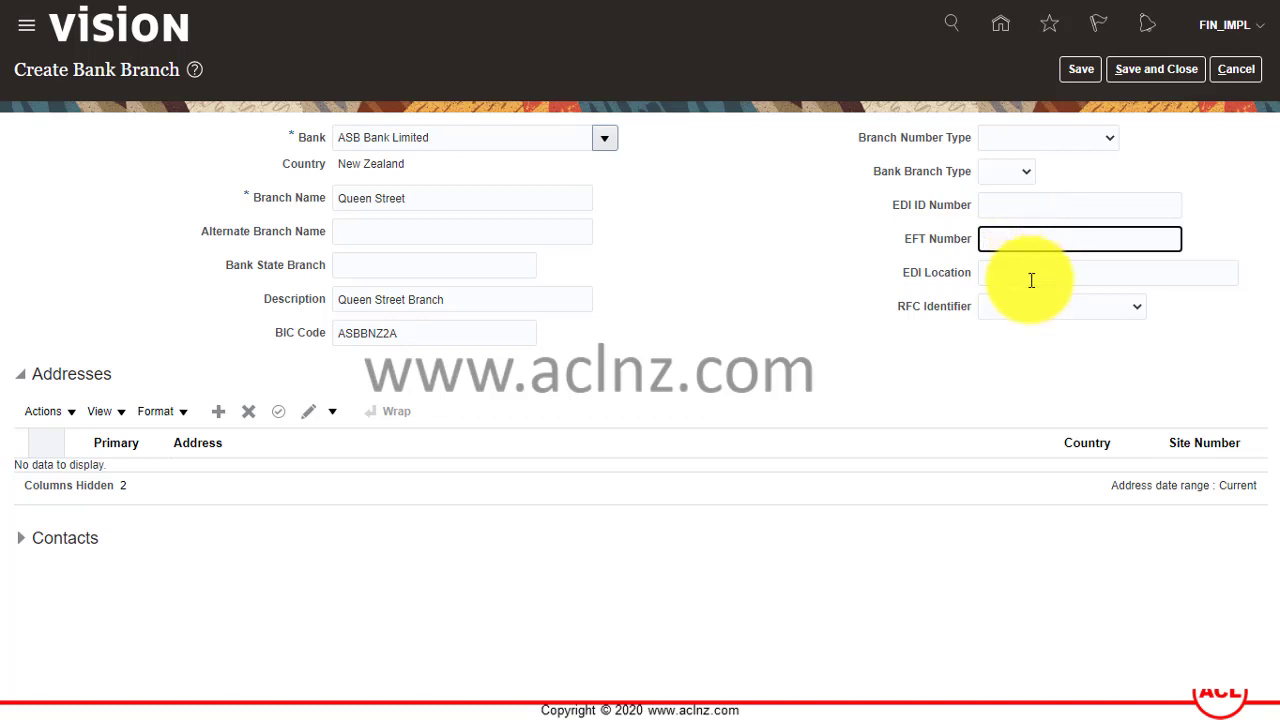
left_click(1031, 276)
left_click(1079, 314)
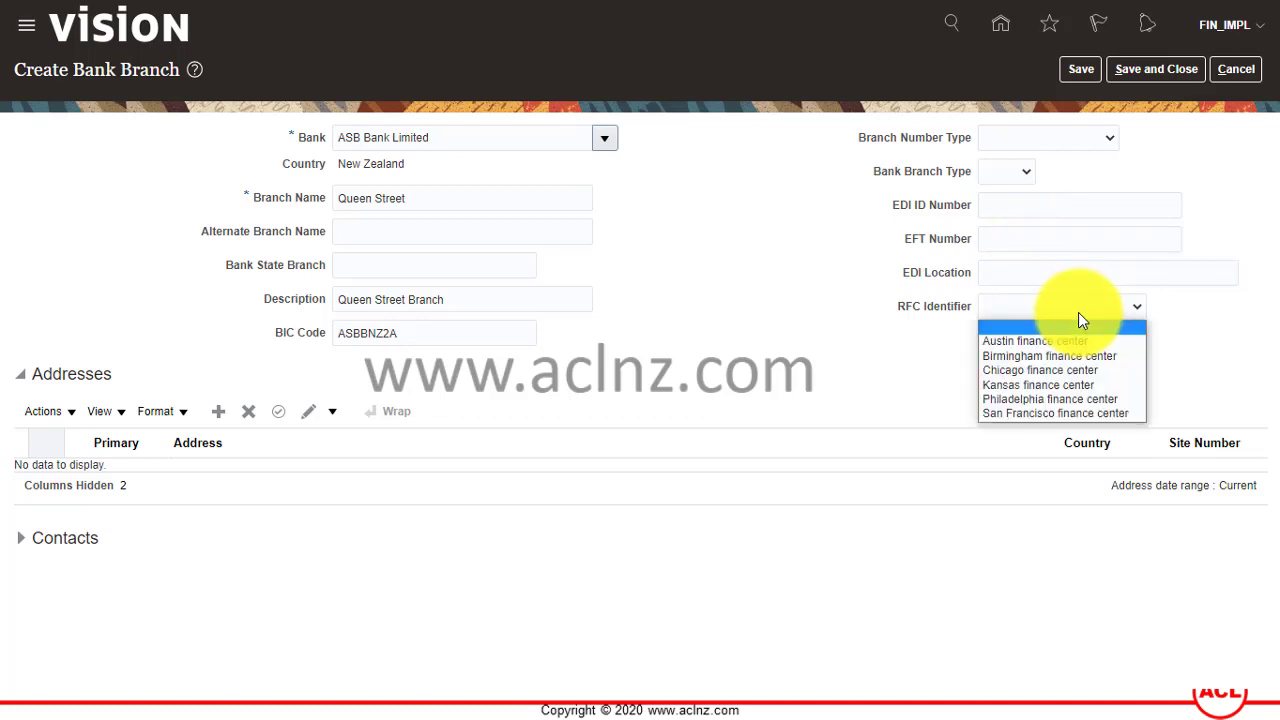
left_click(1078, 312)
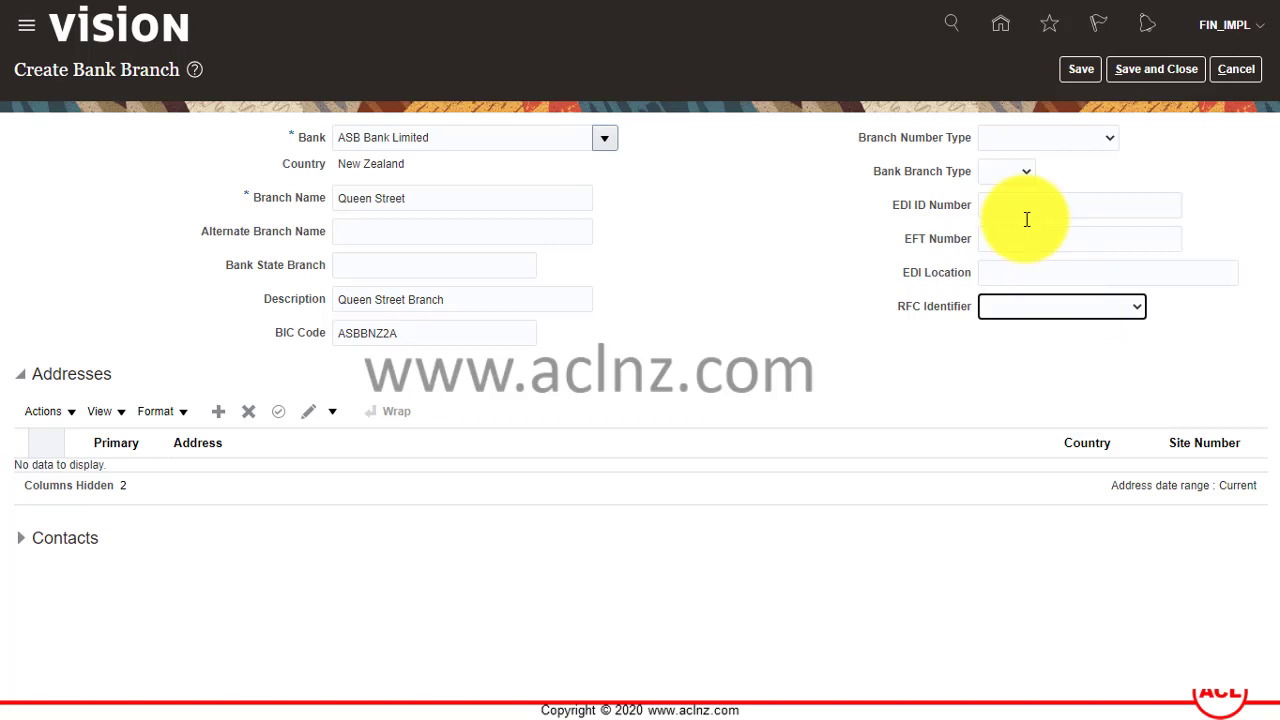
Set Bank Branch Type to SWIFT and EFT Number to 3066.
left_click(1033, 173)
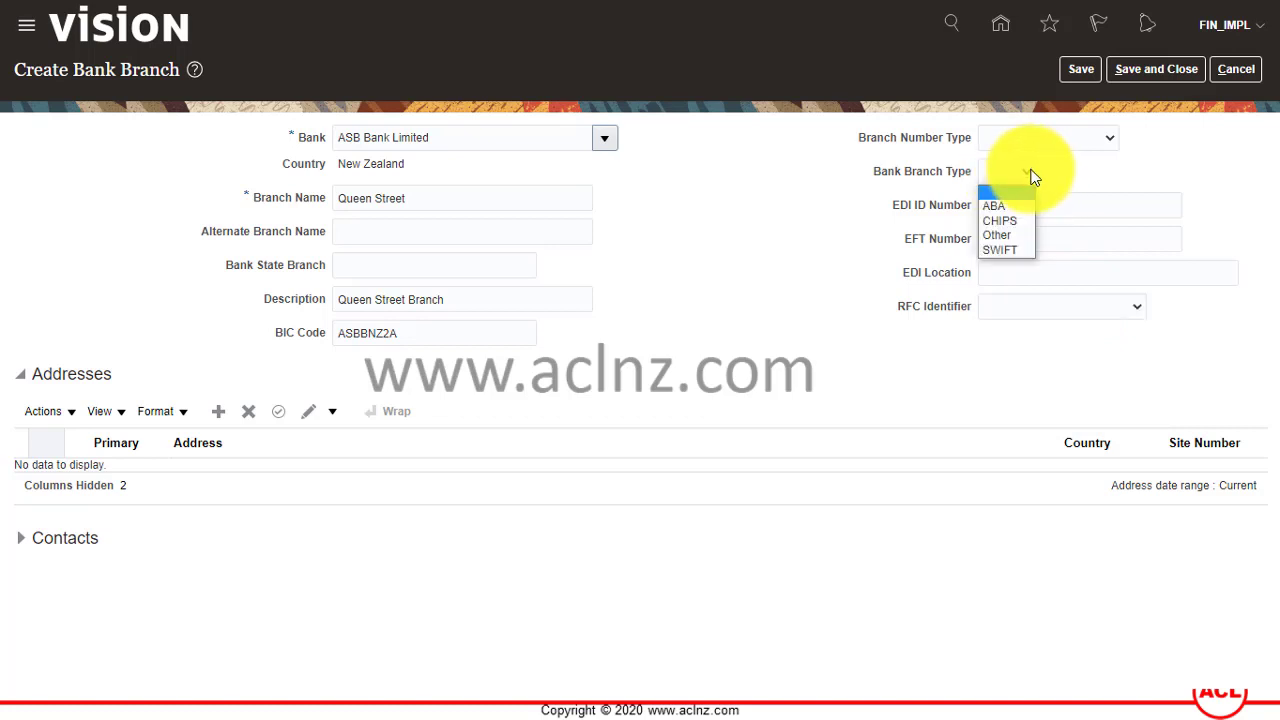
left_click(1027, 249)
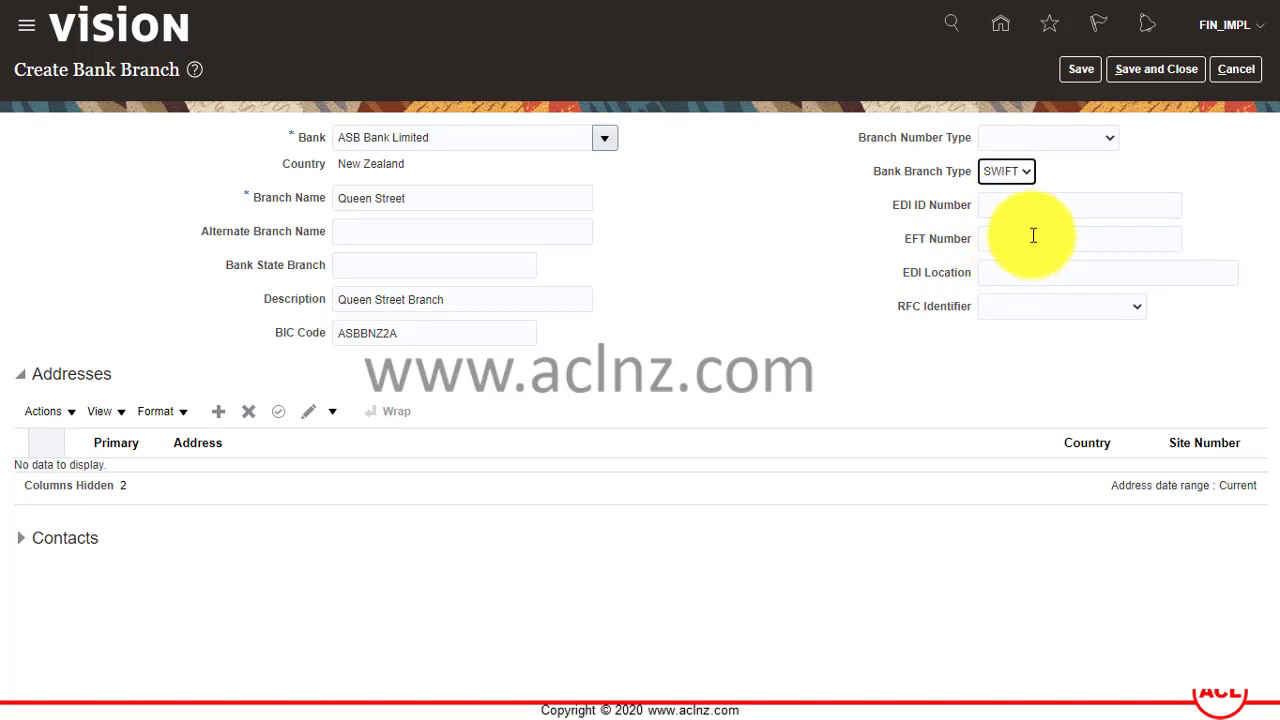
left_click(1033, 233)
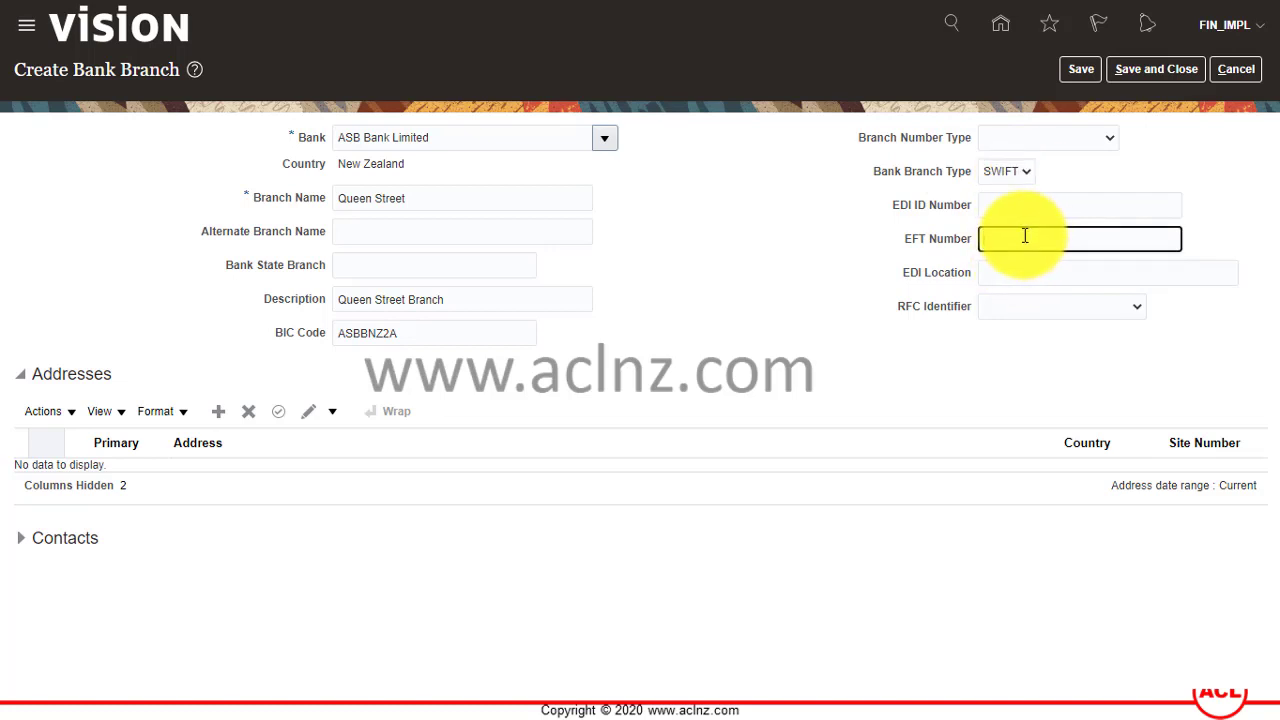
key("F11")
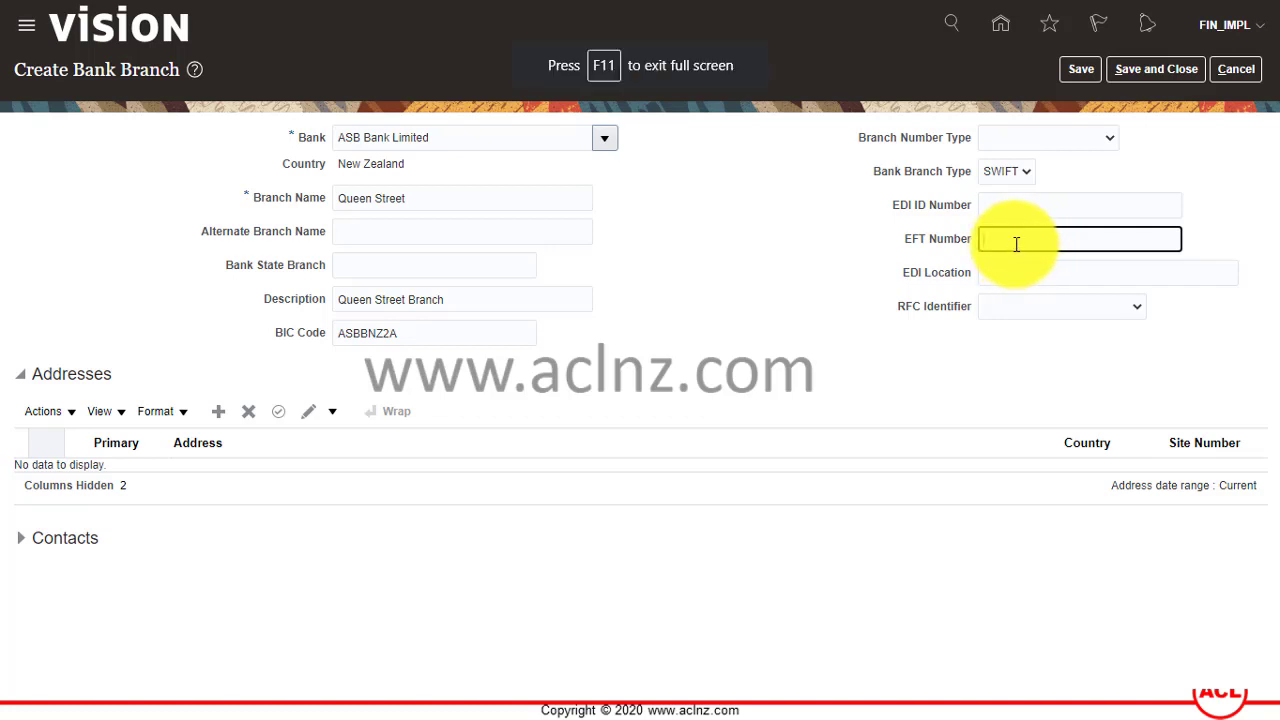
type("3066")
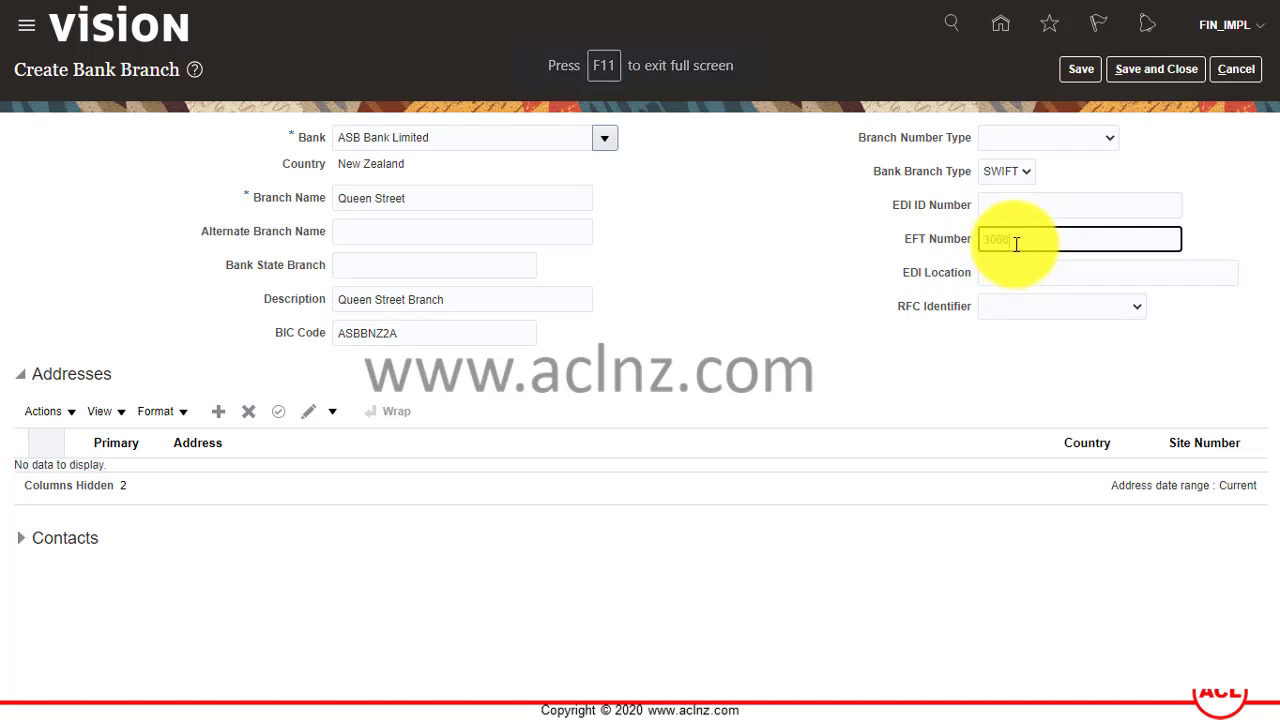
key("Tab")
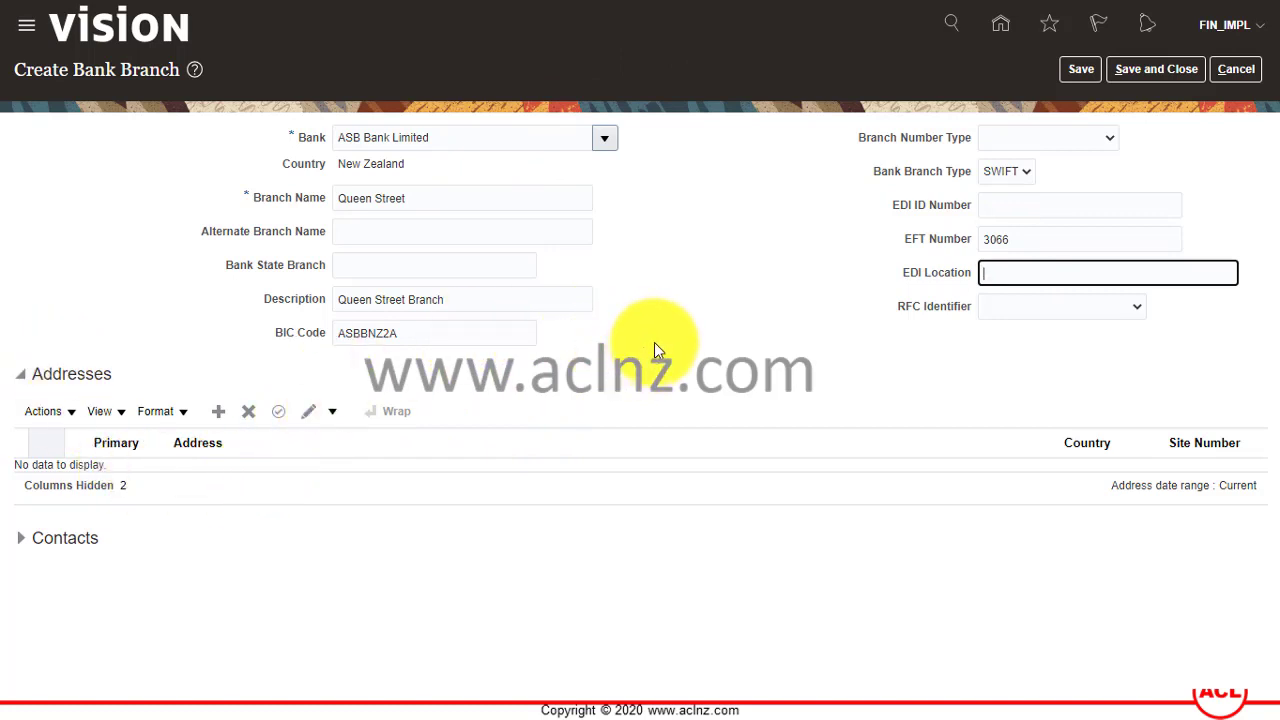
Resolve the missing BSB error by entering Bank State Branch 3066 and save the branch.
left_click(1080, 69)
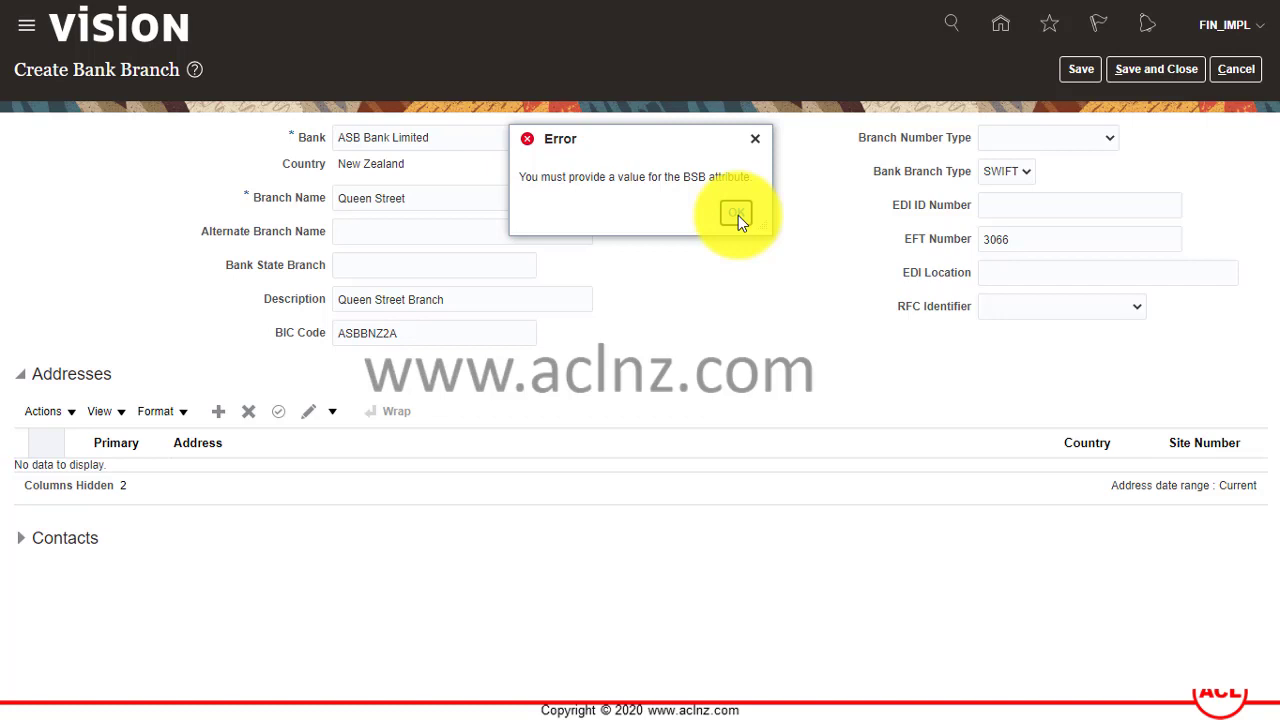
left_click(736, 215)
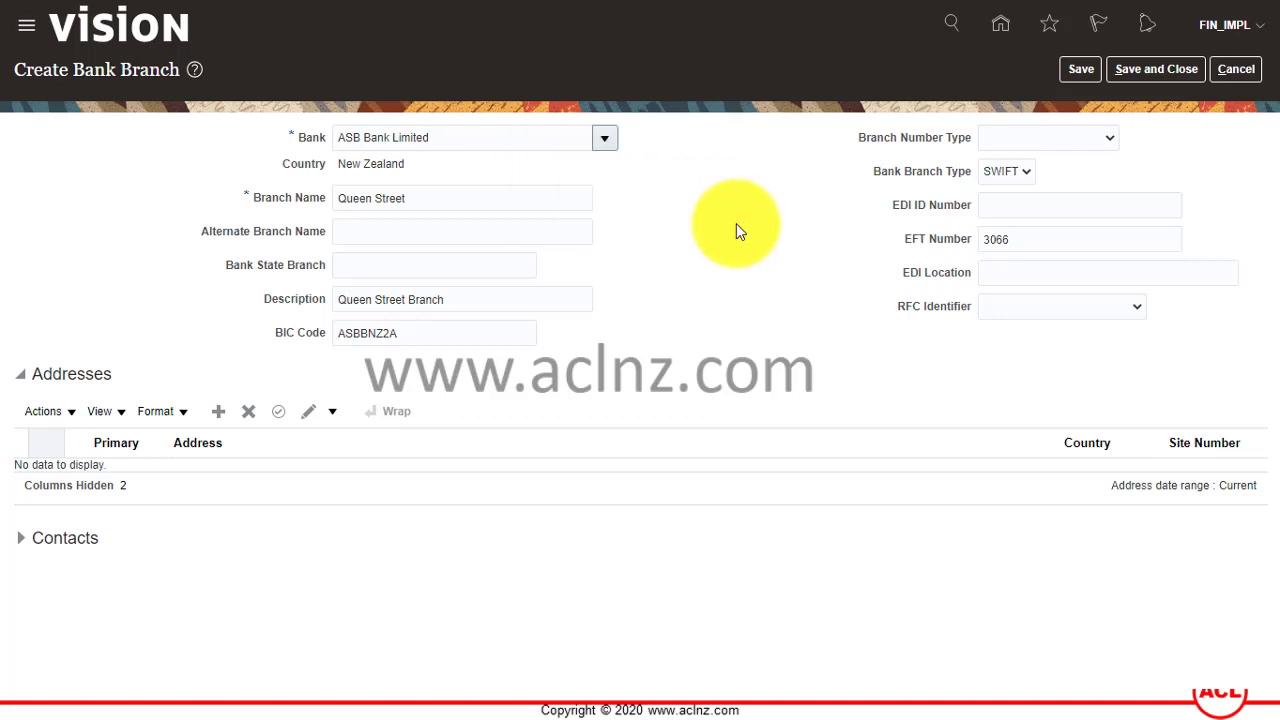
key("Tab")
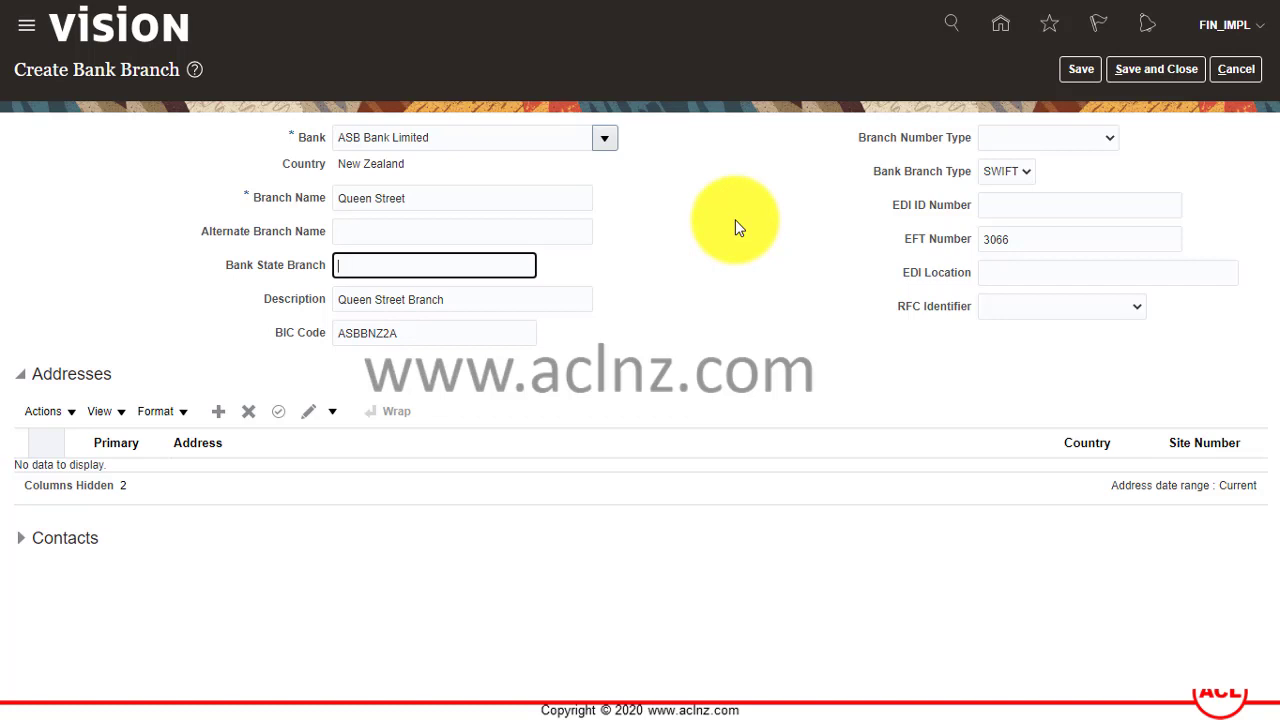
type("3066")
key("Tab")
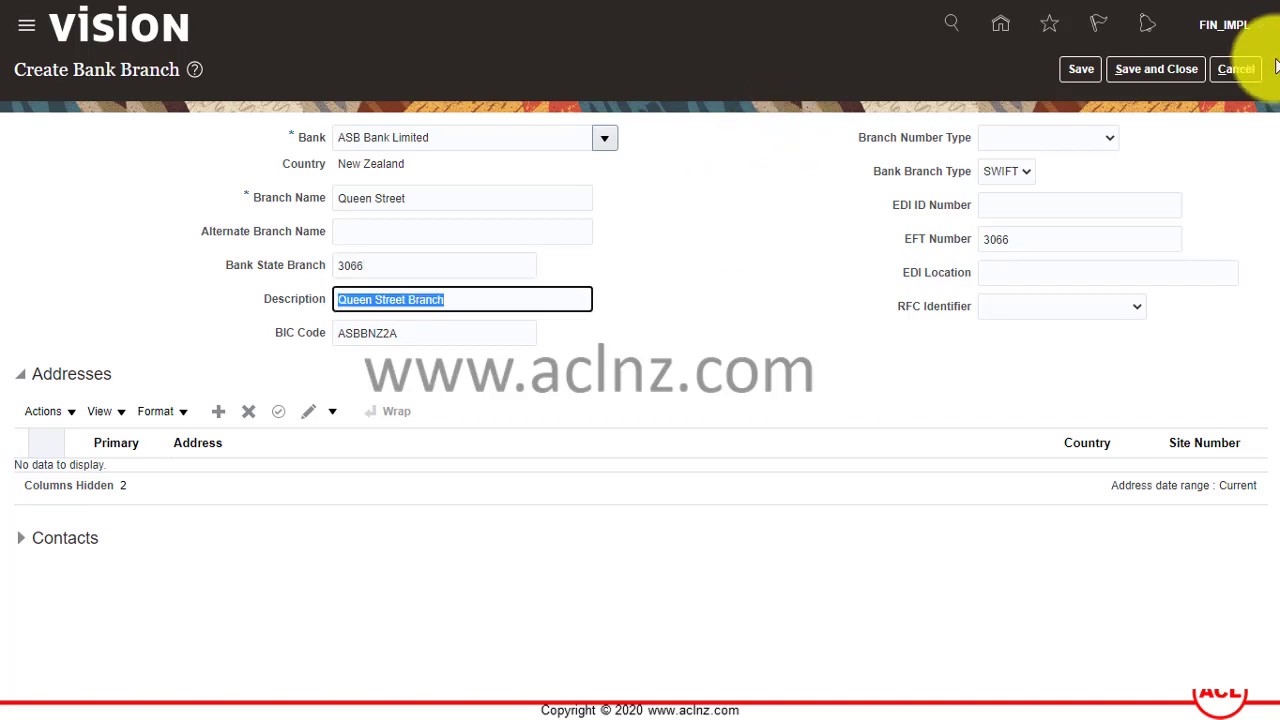
left_click(1081, 68)
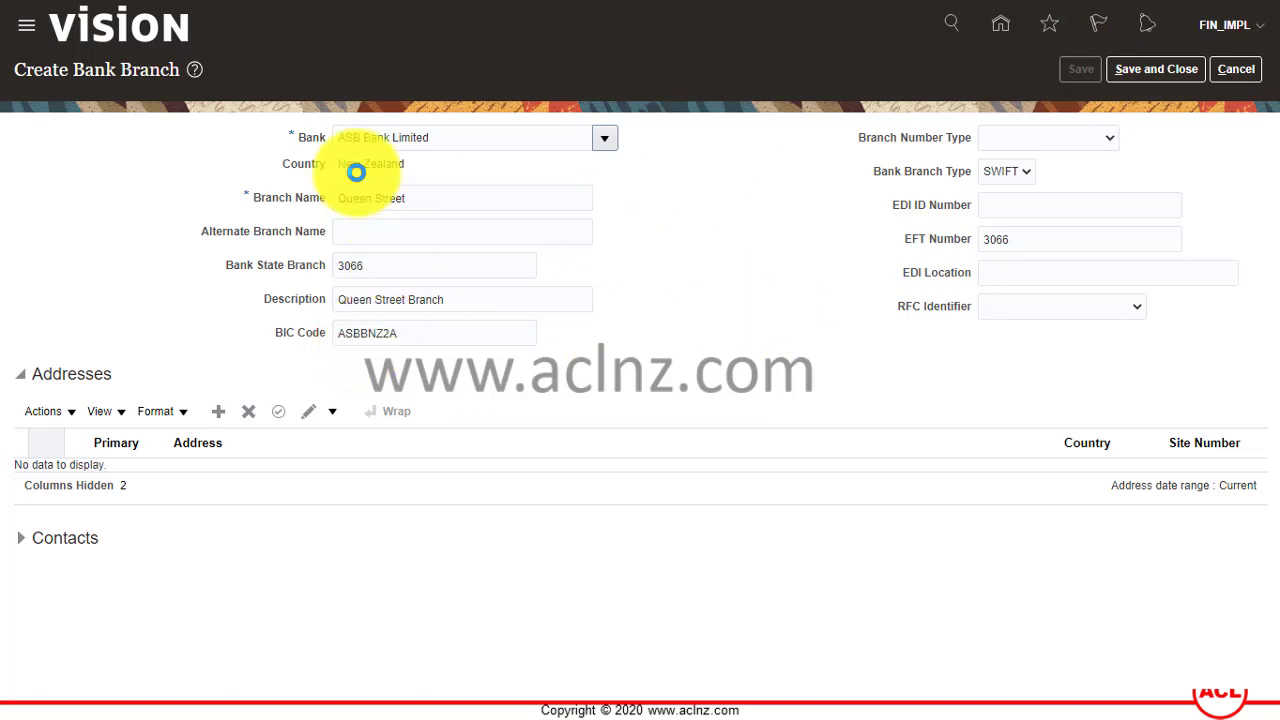
left_click(690, 211)
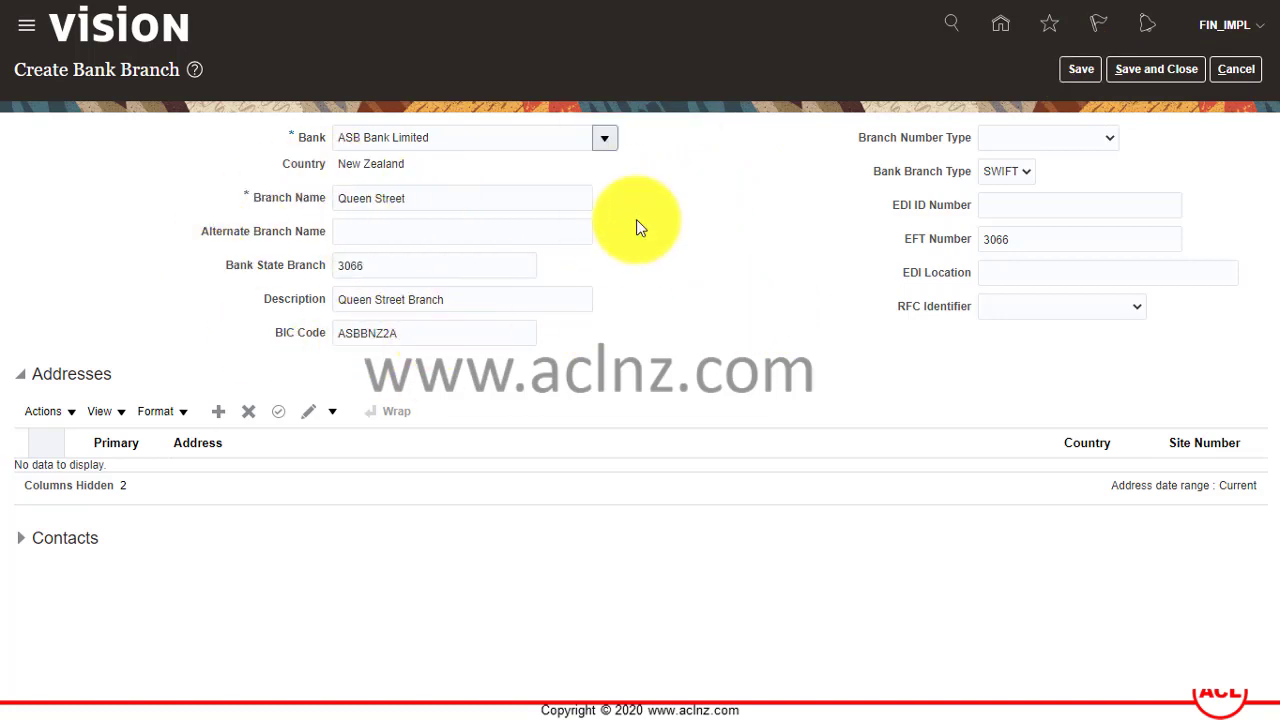
Create a new branch address with country New Zealand.
left_click(48, 411)
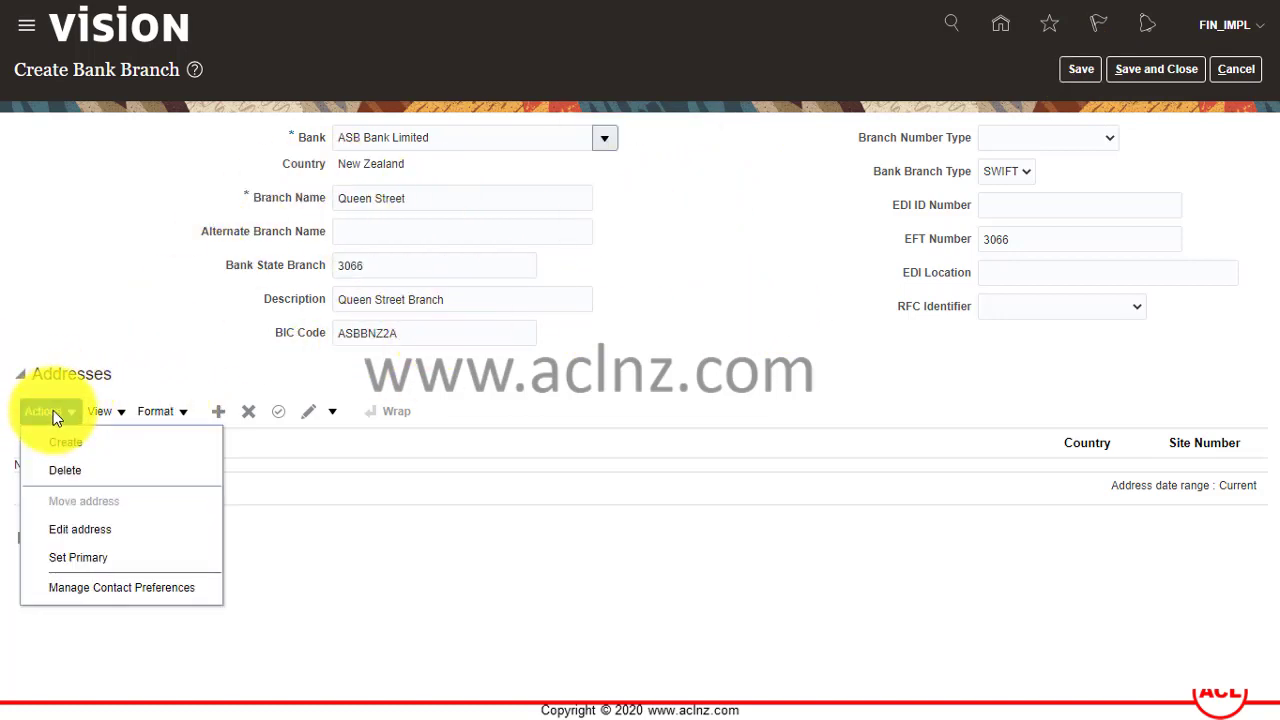
left_click(52, 408)
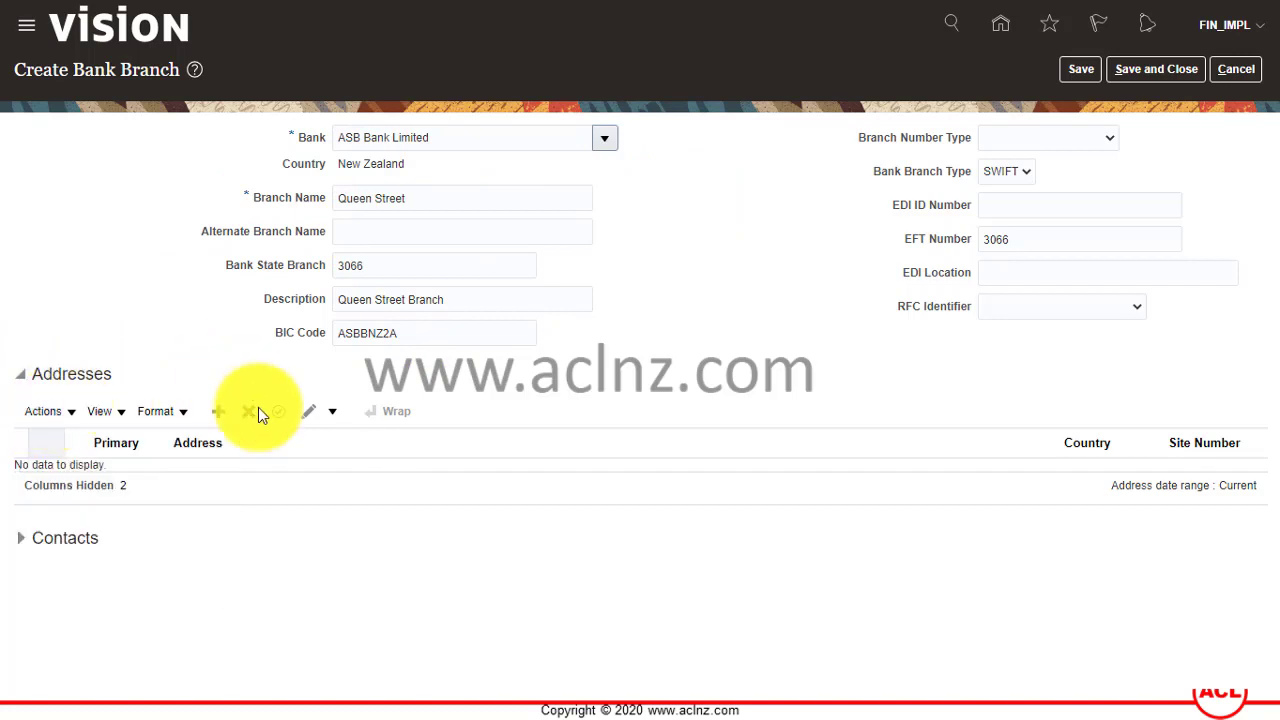
left_click(121, 417)
left_click(62, 407)
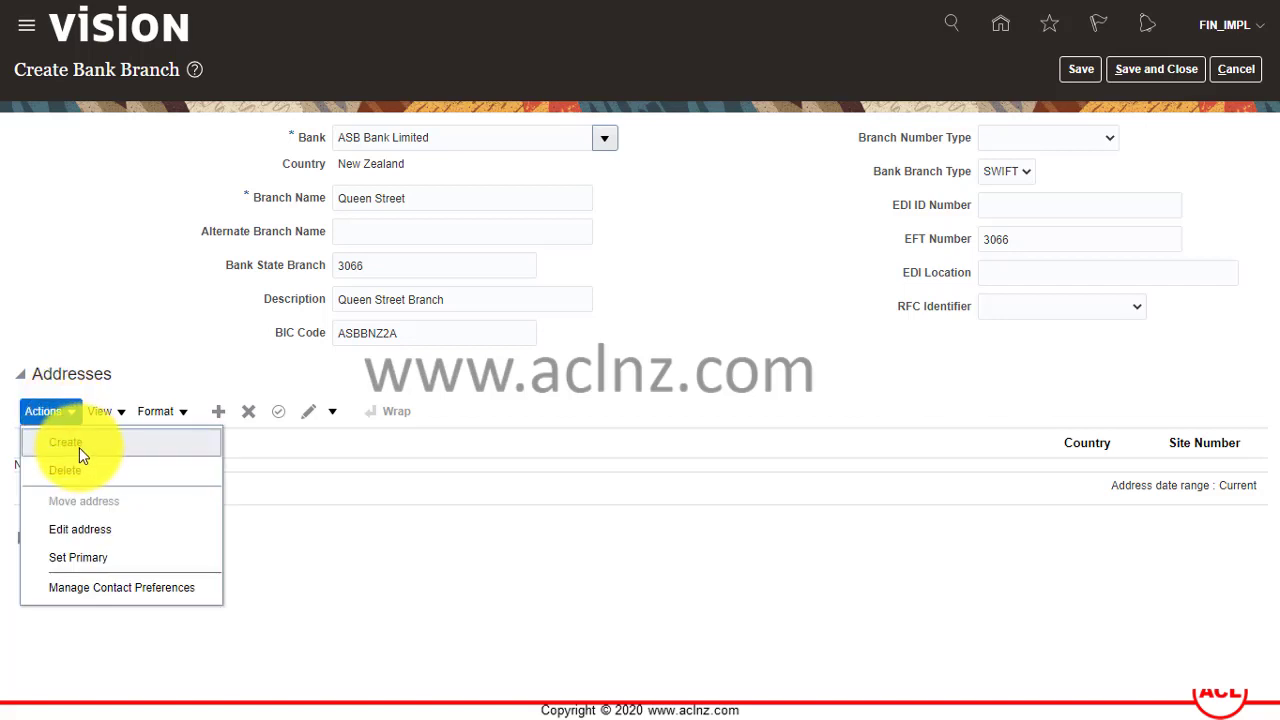
left_click(78, 445)
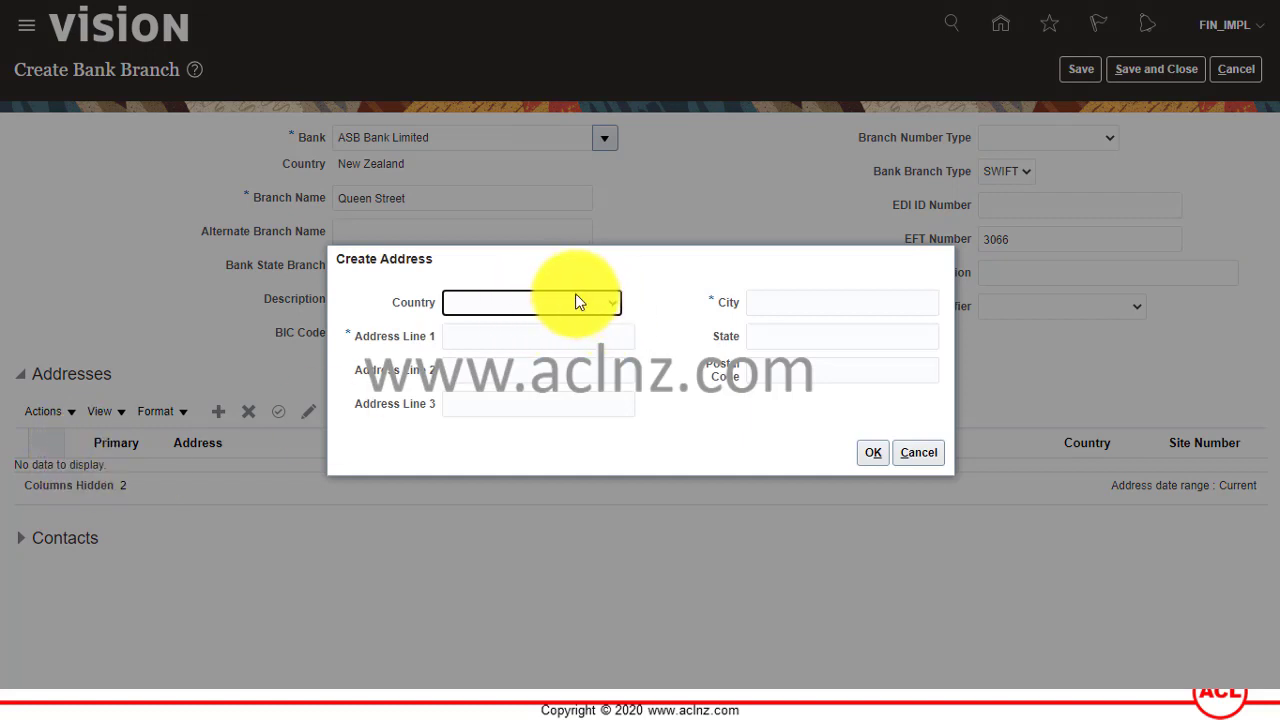
left_click(575, 302)
key("n")
key("Return")
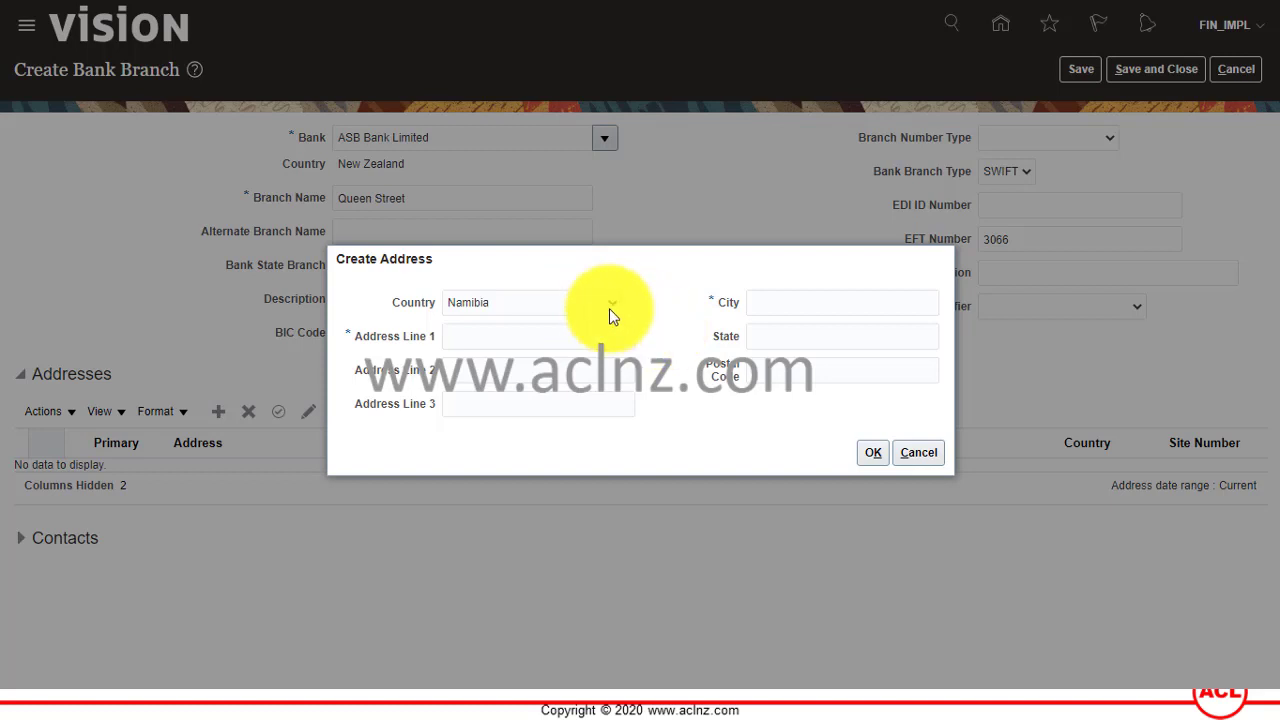
left_click(612, 310)
scroll(608, 368, "down", 4)
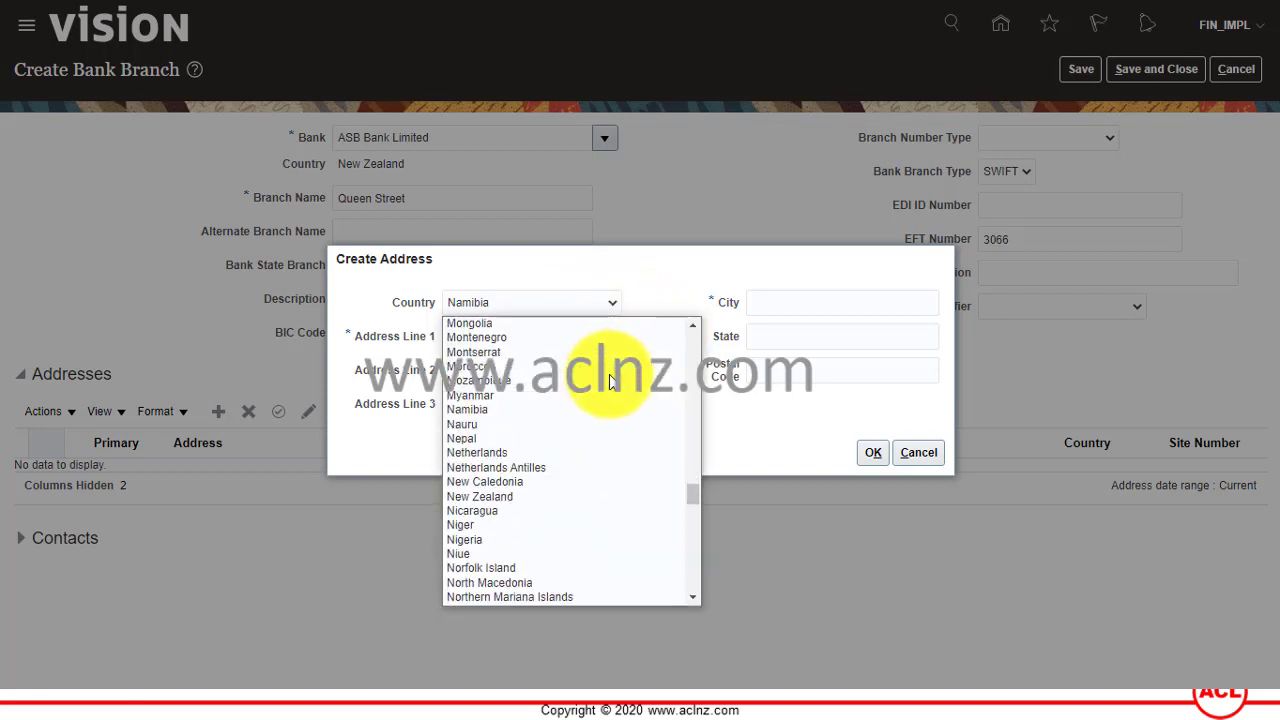
left_click(560, 505)
left_click(523, 336)
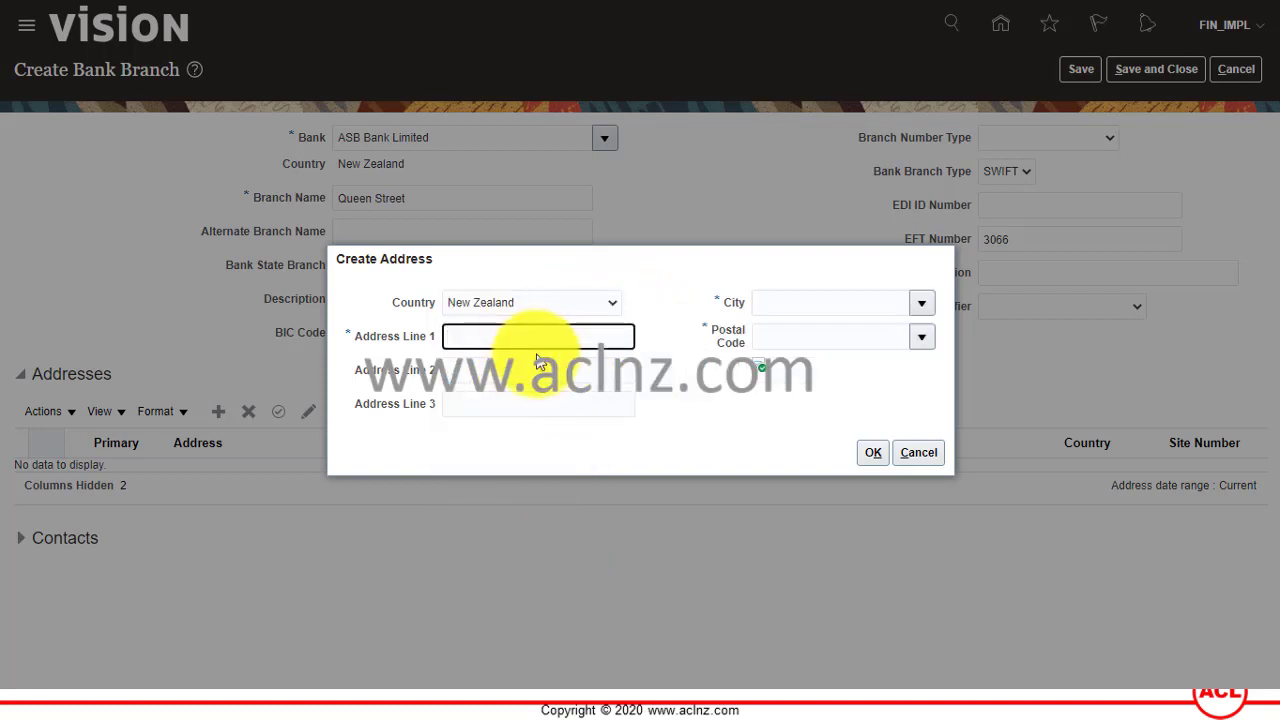
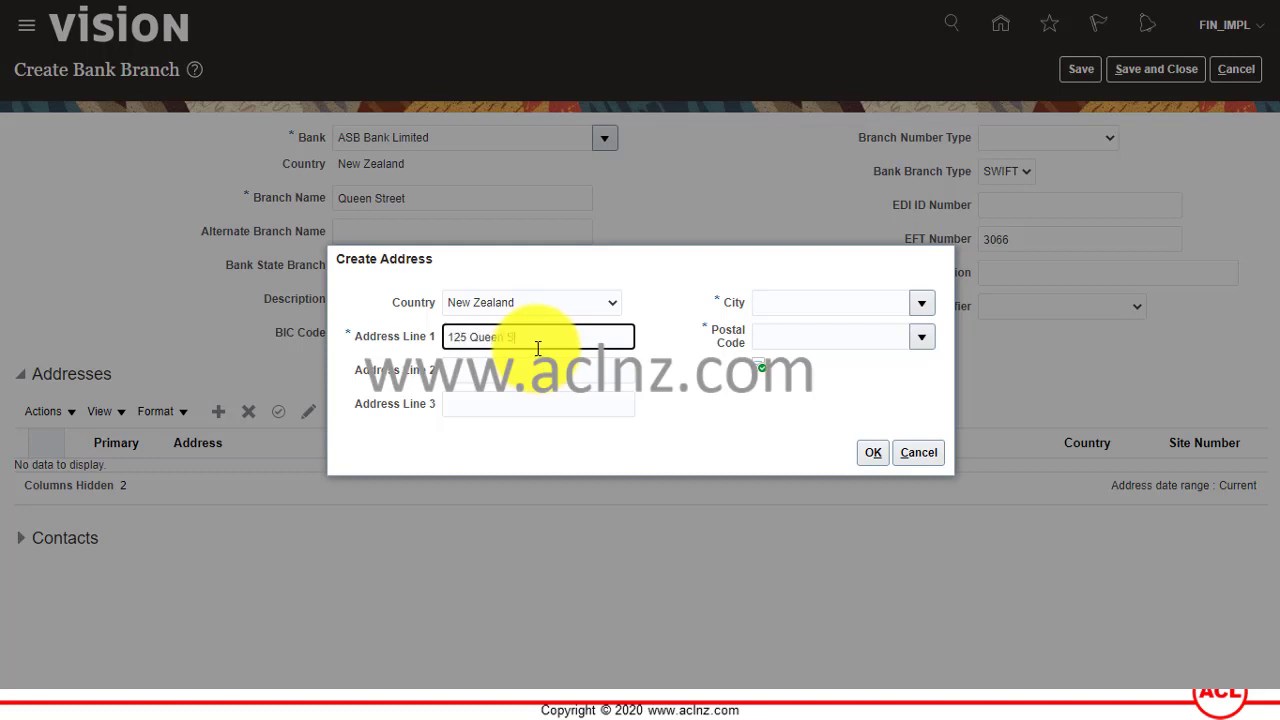
left_click(825, 300)
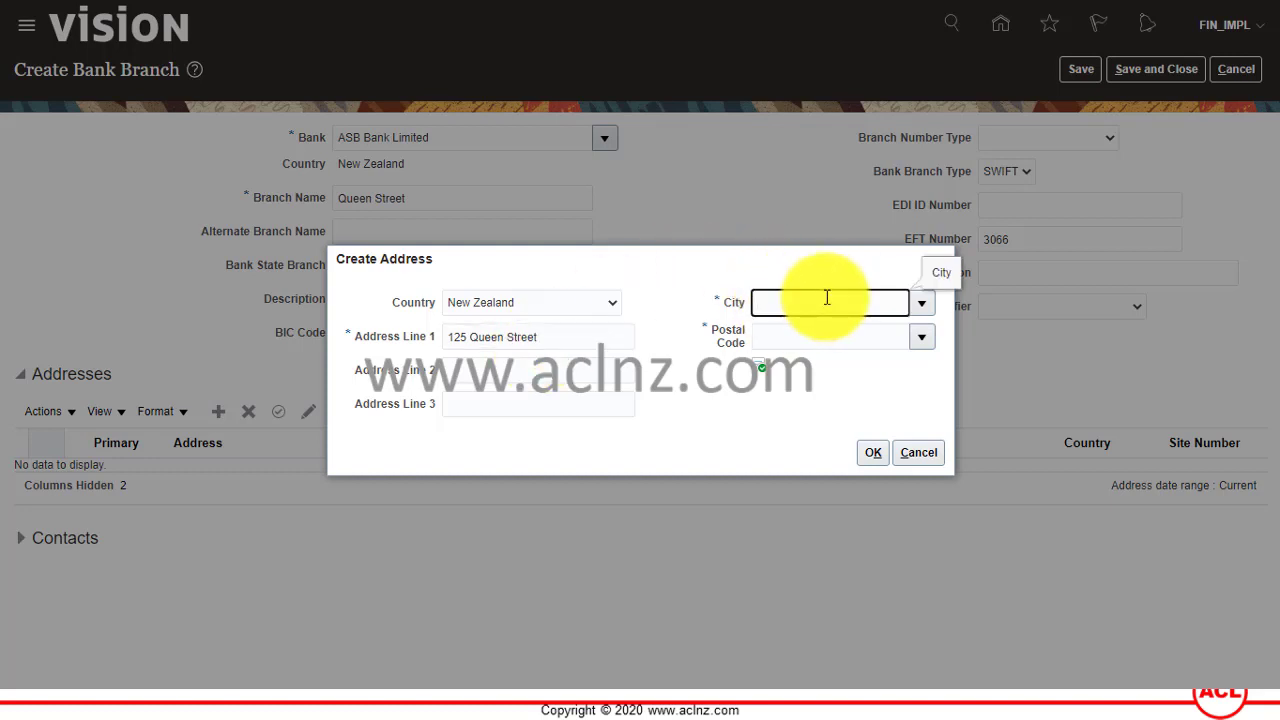
type("Auck")
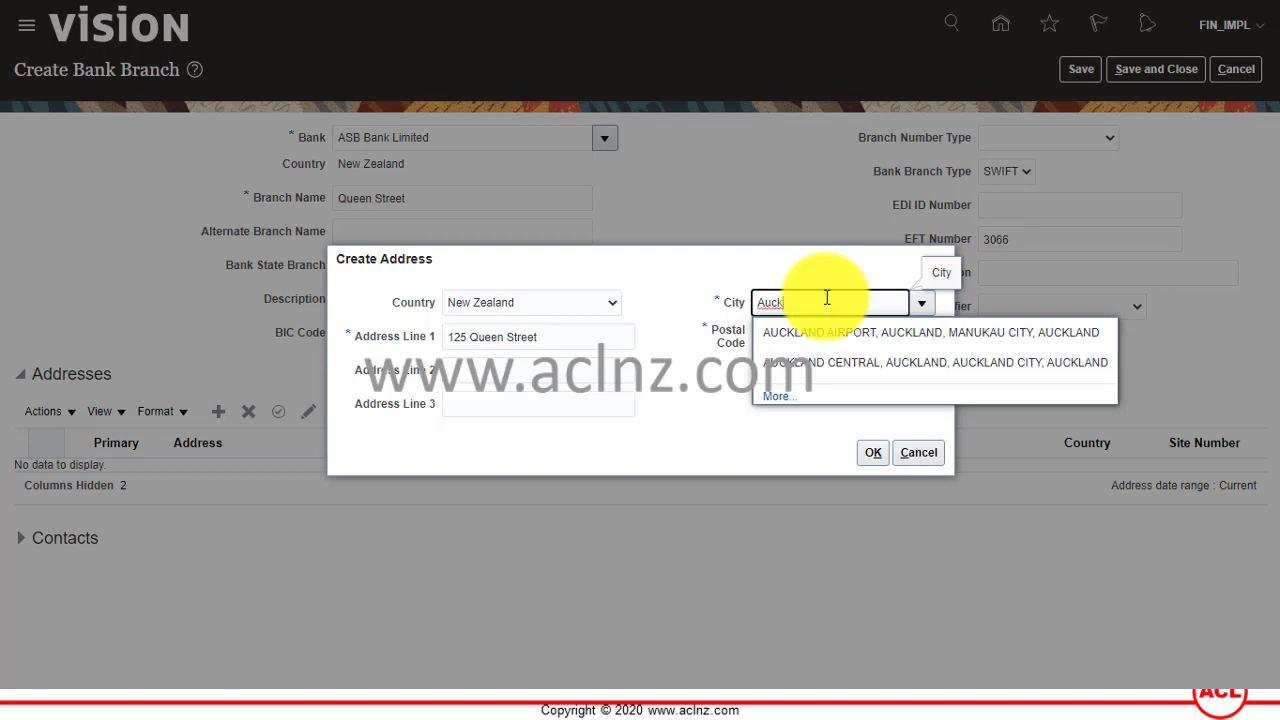
left_click(841, 362)
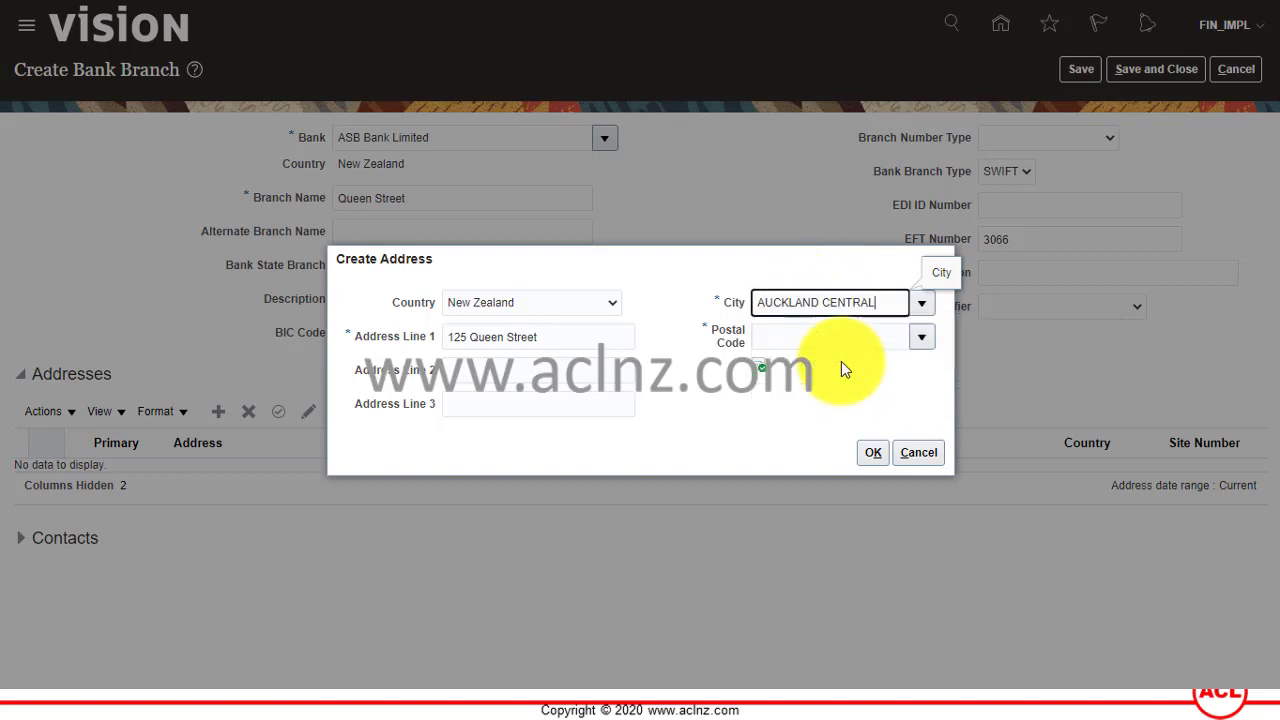
left_click(835, 338)
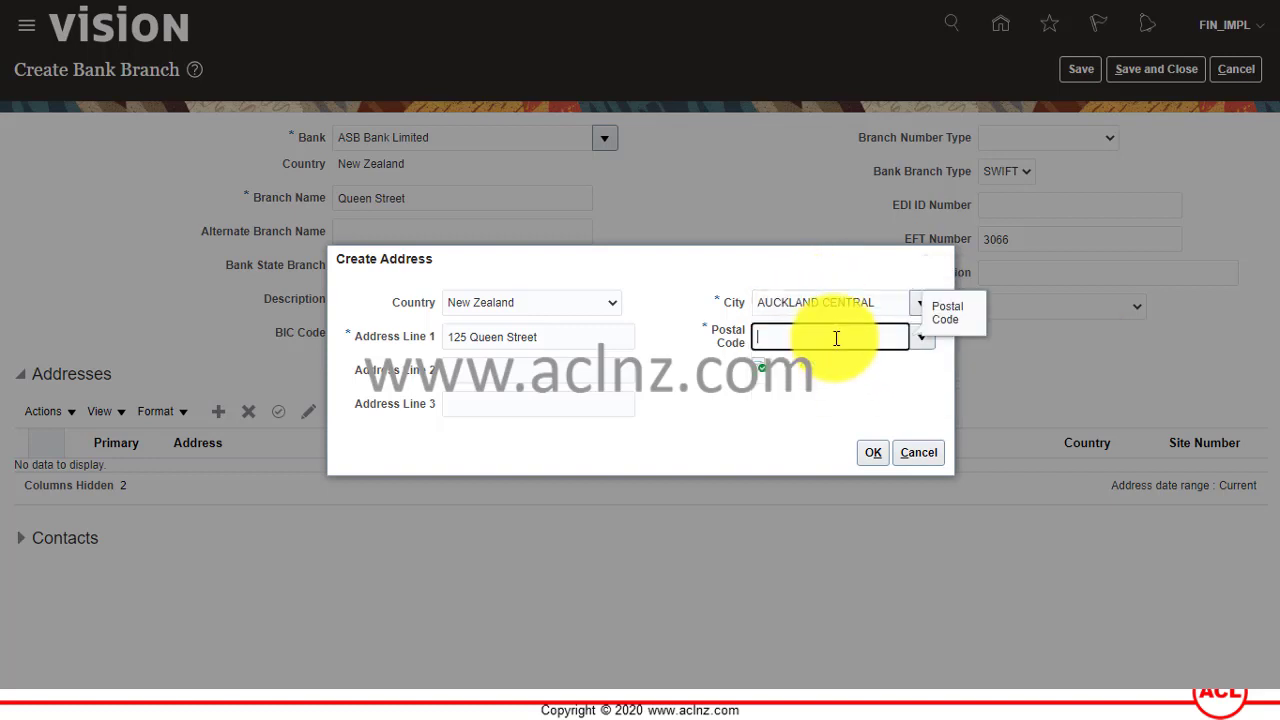
type("1010")
key("Tab")
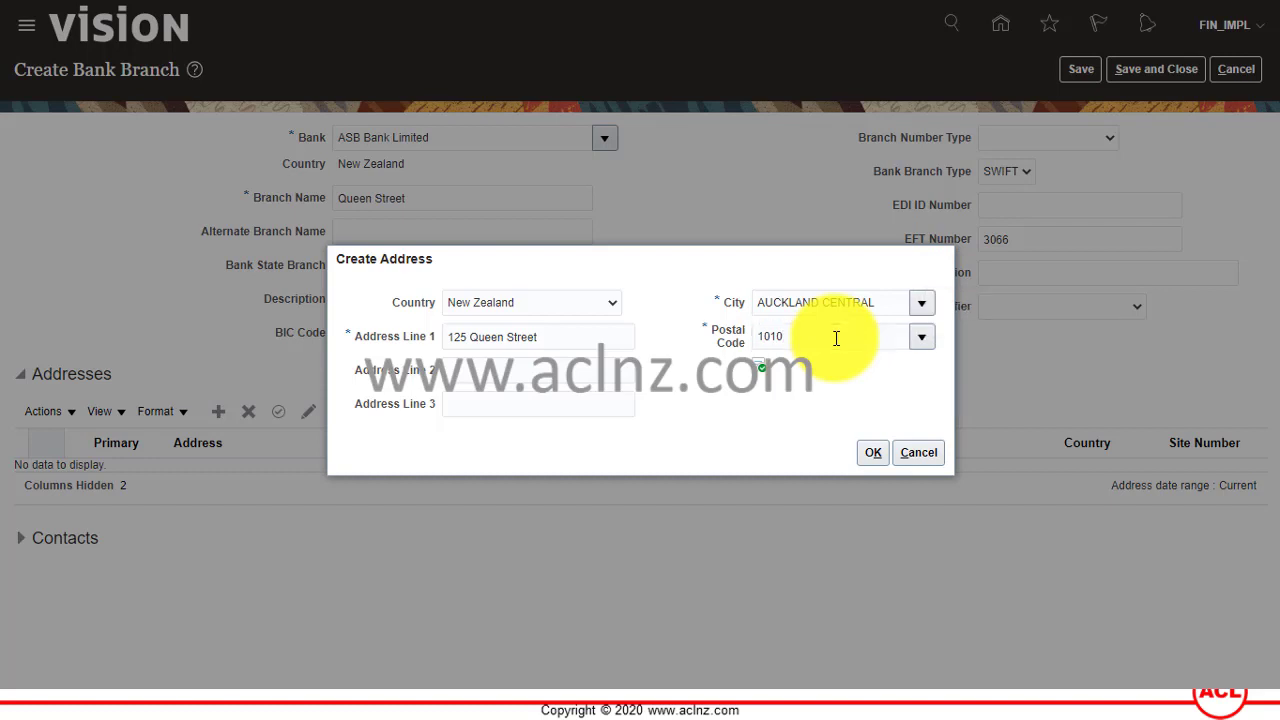
left_click(575, 378)
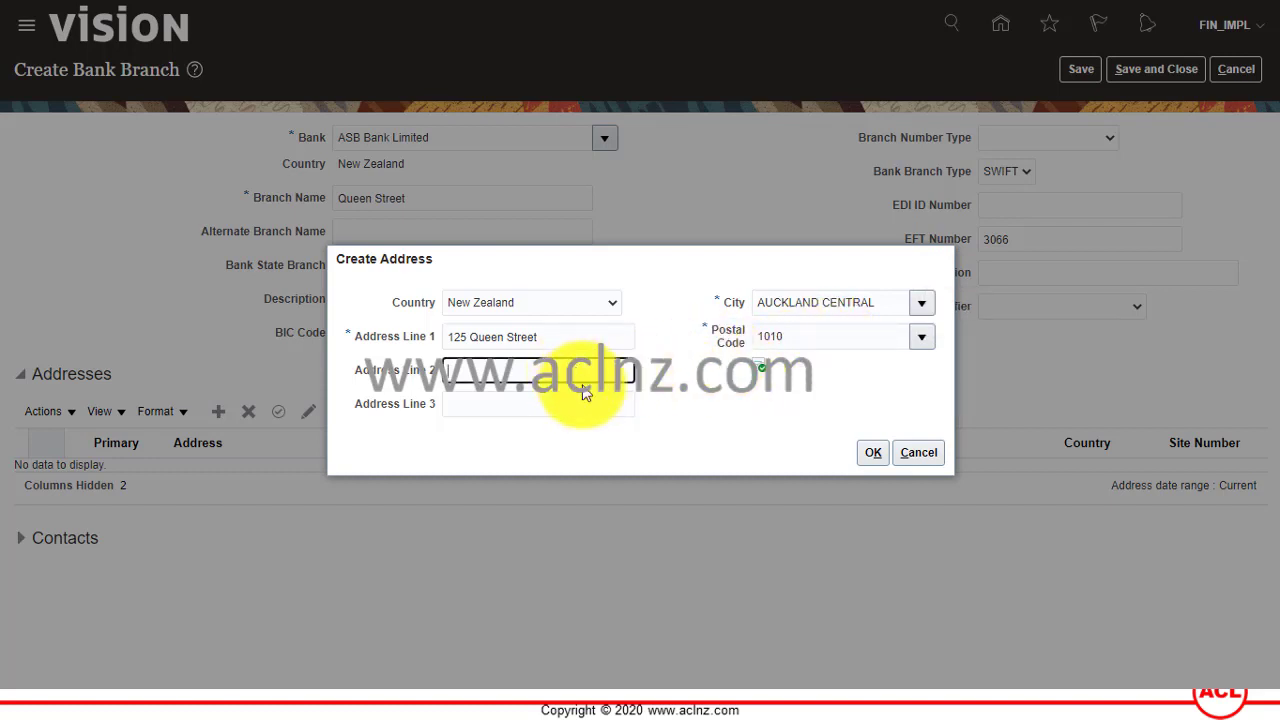
Add the new address and start a new branch contact.
left_click(872, 454)
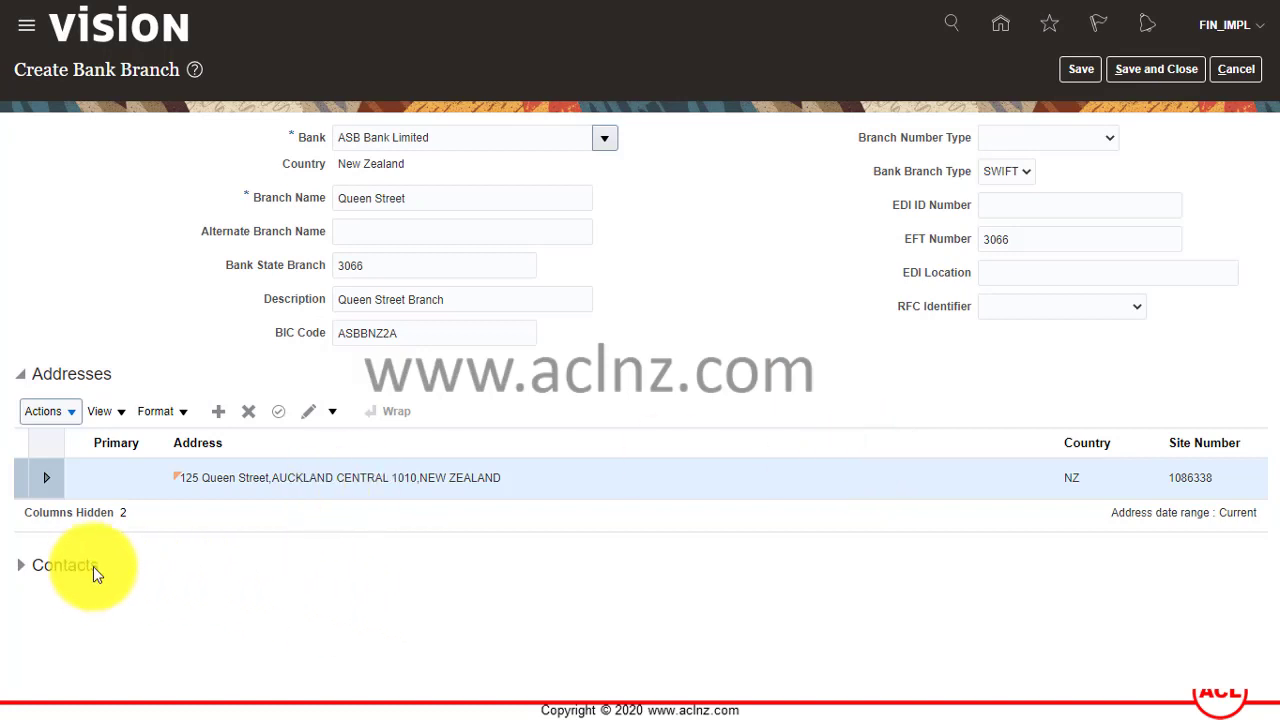
left_click(85, 555)
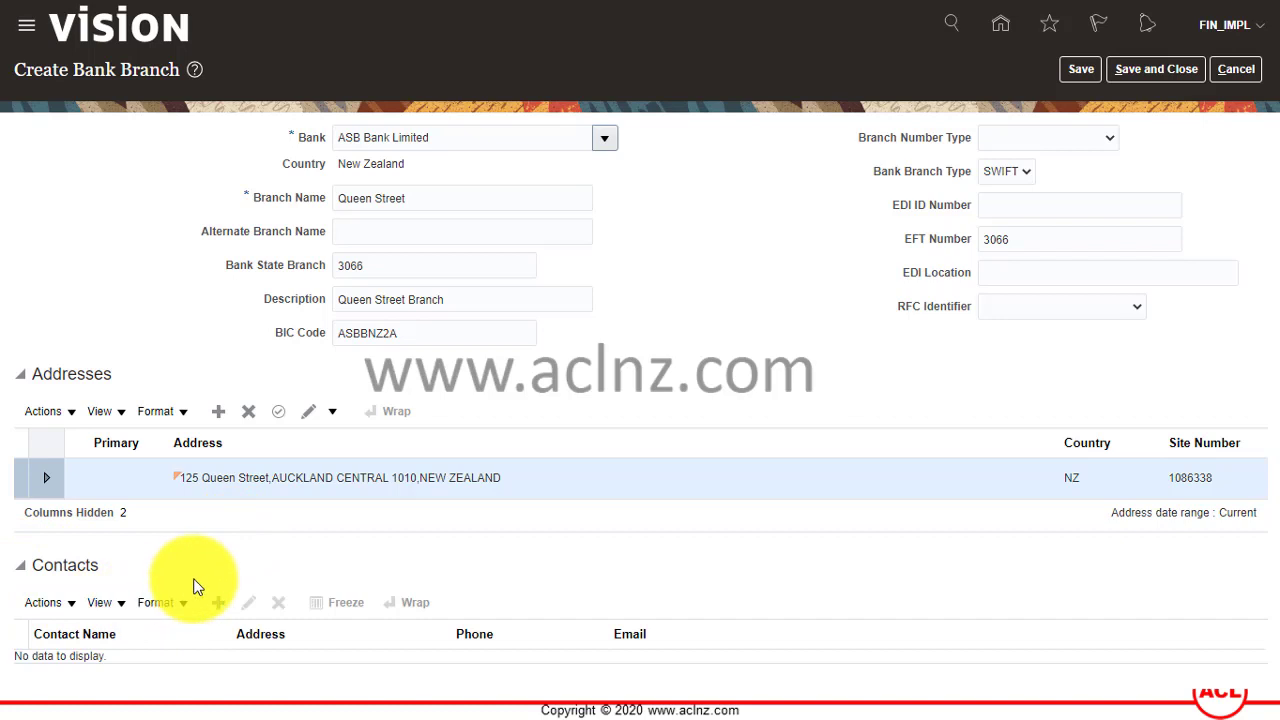
left_click(468, 477)
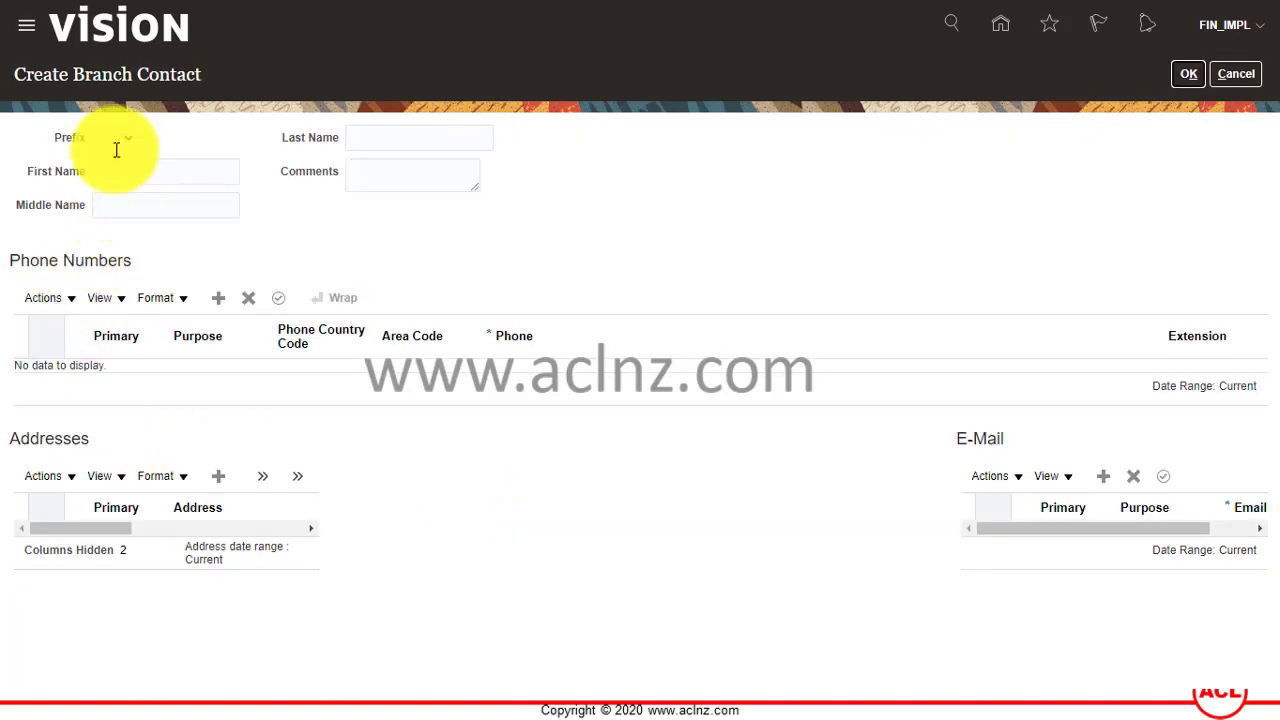
Enter the contact's first and last name with prefix Ms.
left_click(136, 148)
left_click(125, 172)
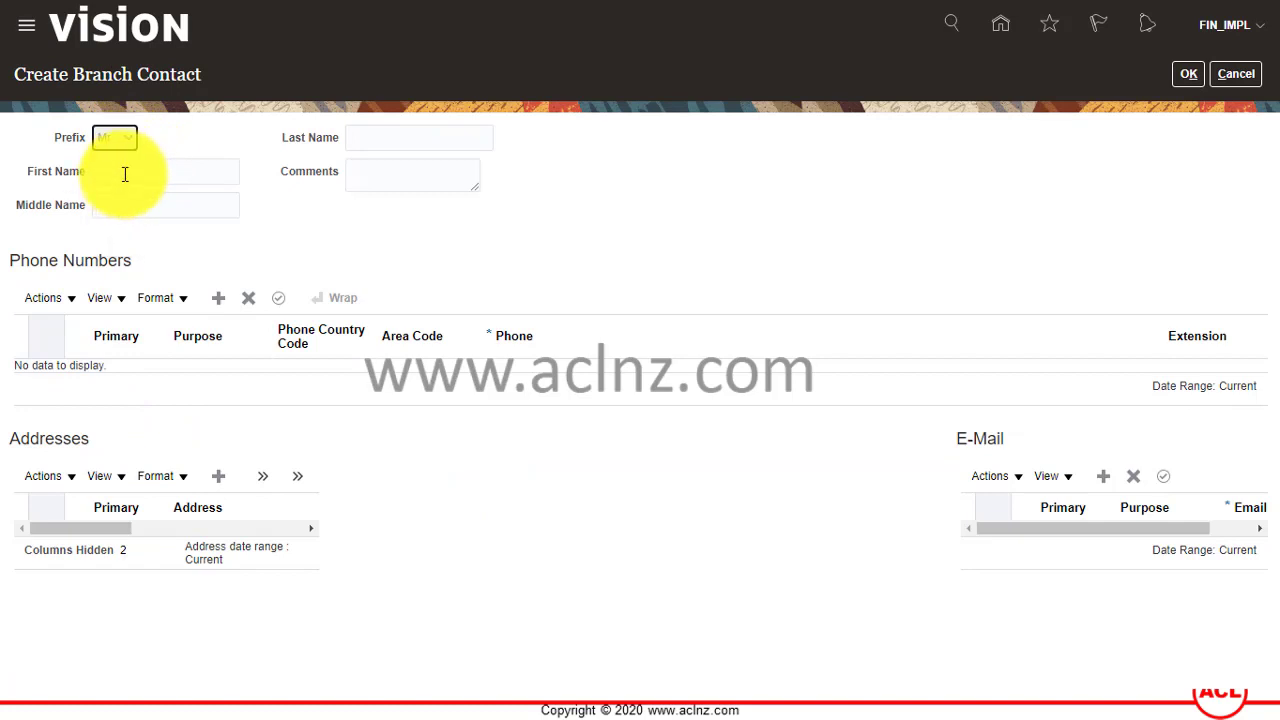
left_click(124, 173)
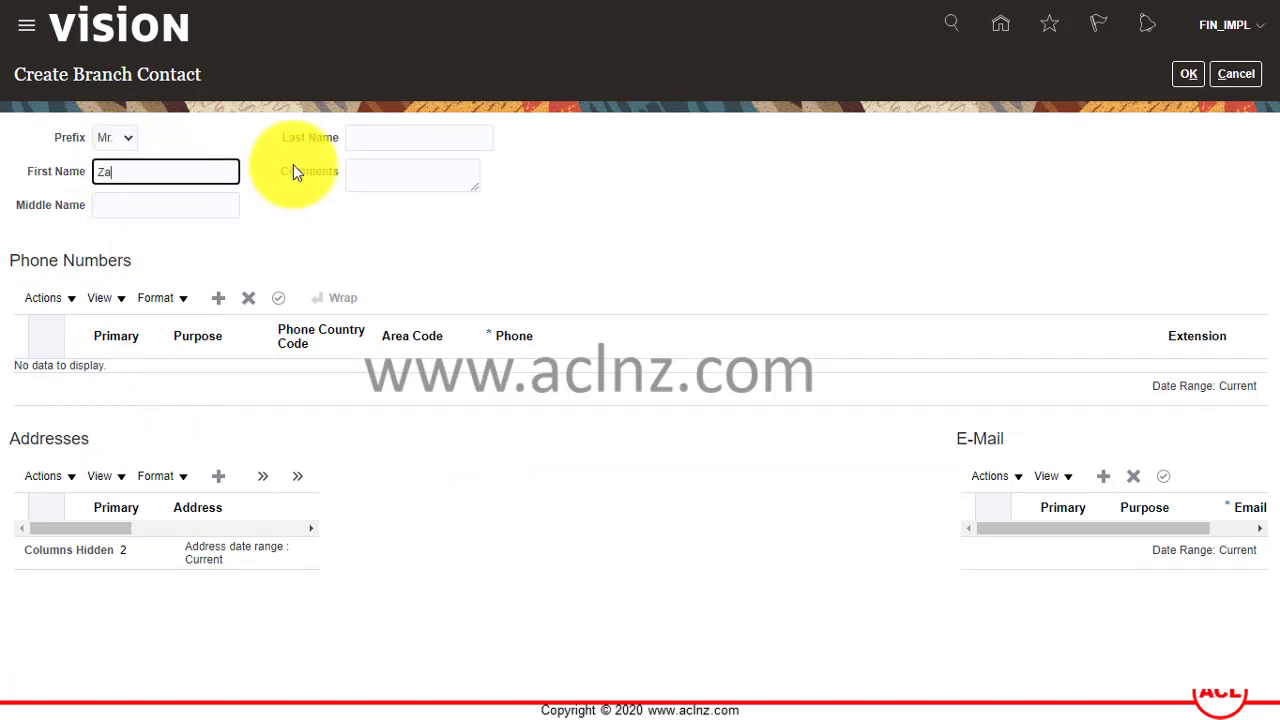
key("Tab")
key("Tab")
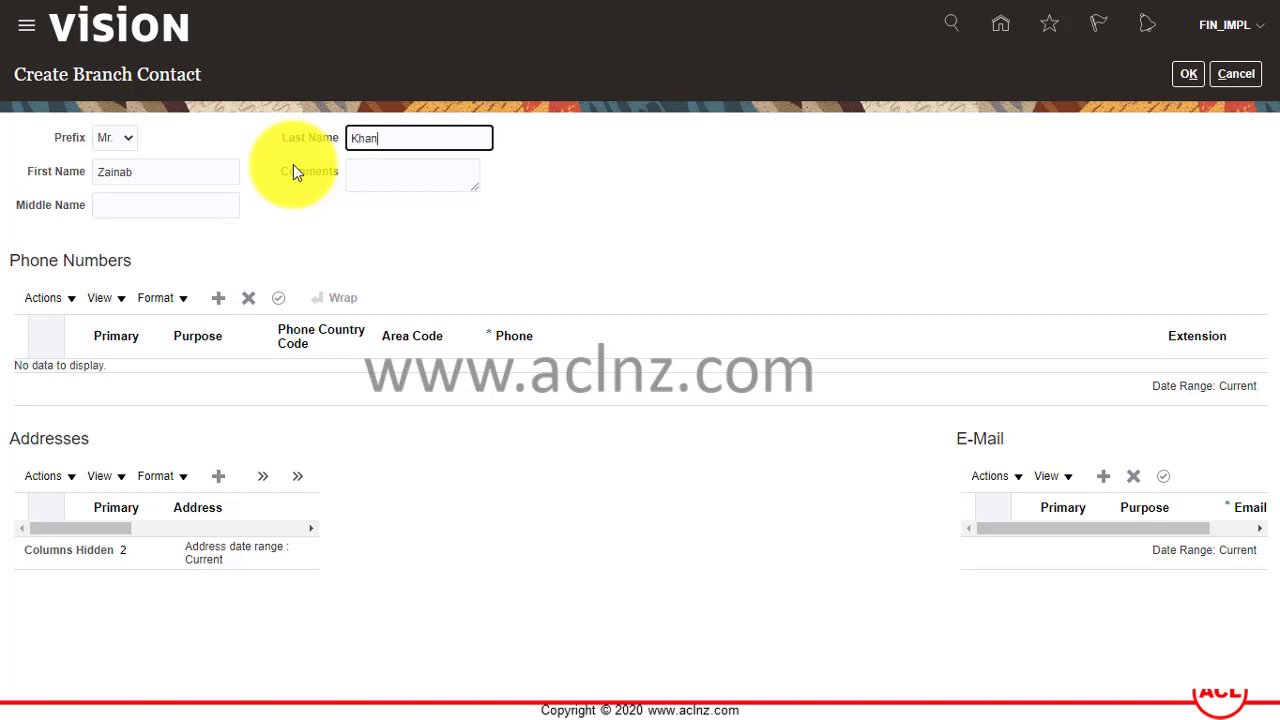
left_click(117, 140)
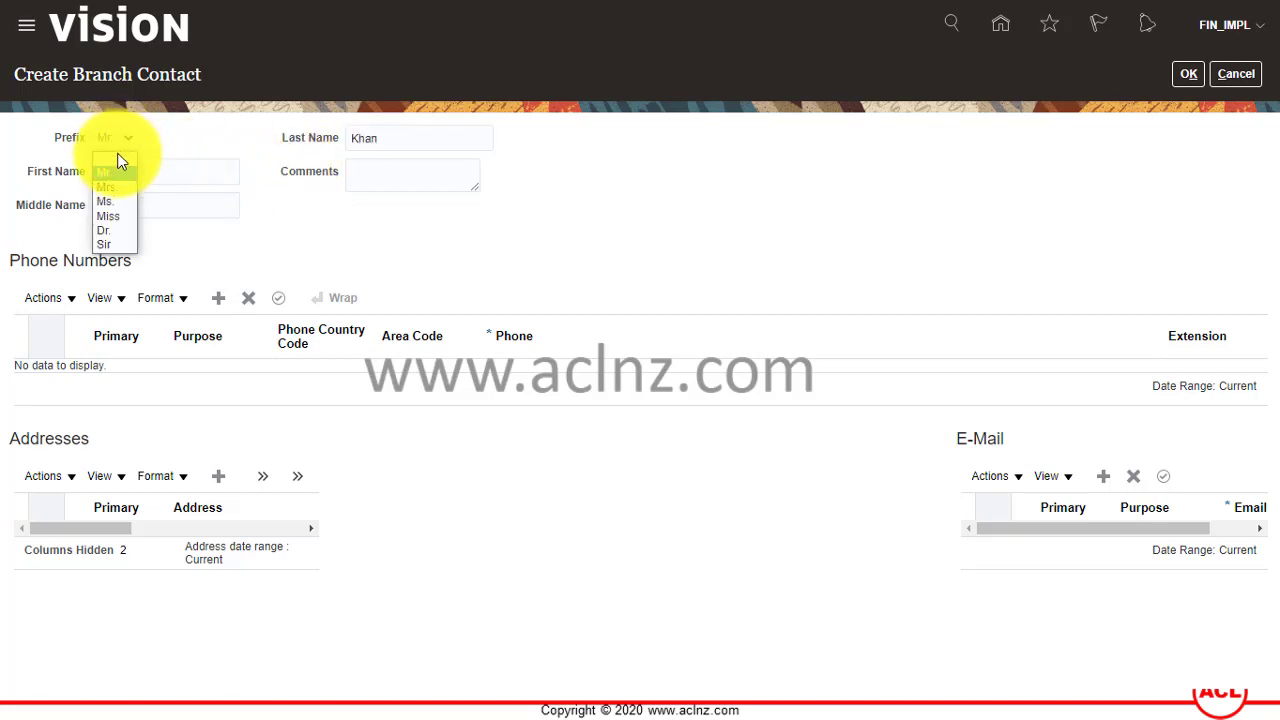
left_click(109, 201)
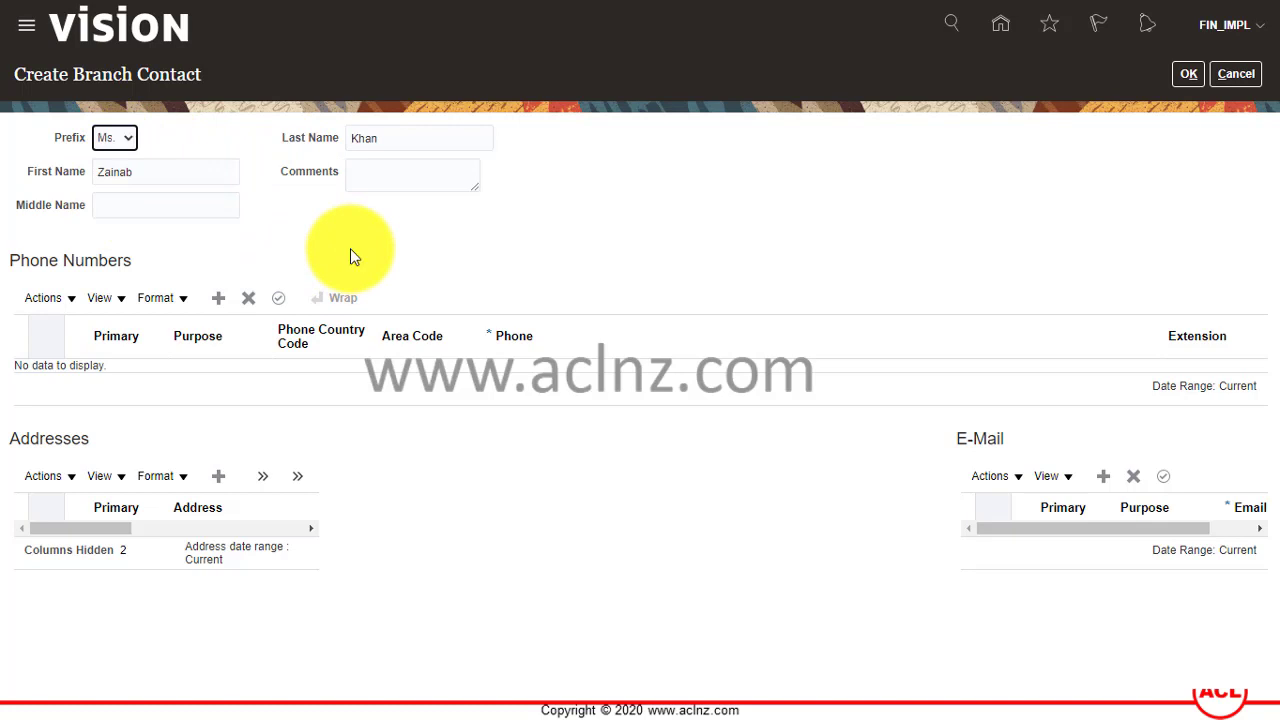
Add the comment 'Branch Communications Manager' to the contact.
left_click(424, 187)
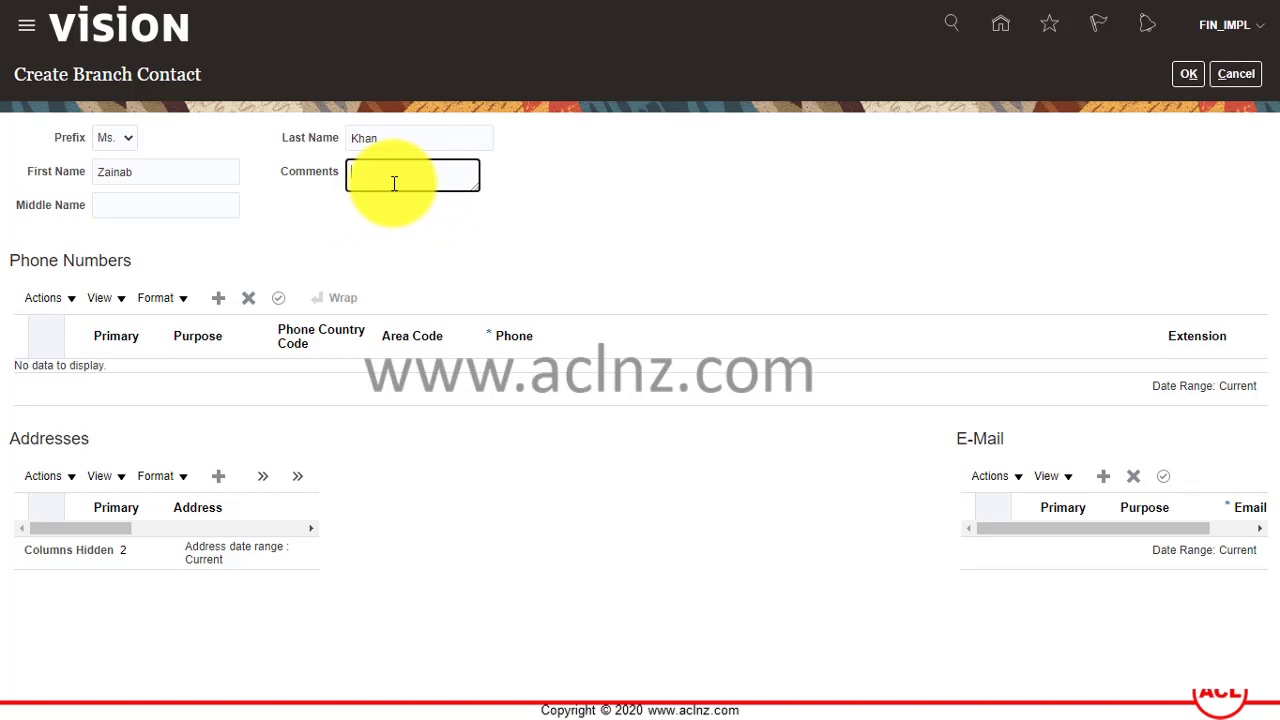
type("Branch Communications Manager")
key("Tab")
left_click(129, 364)
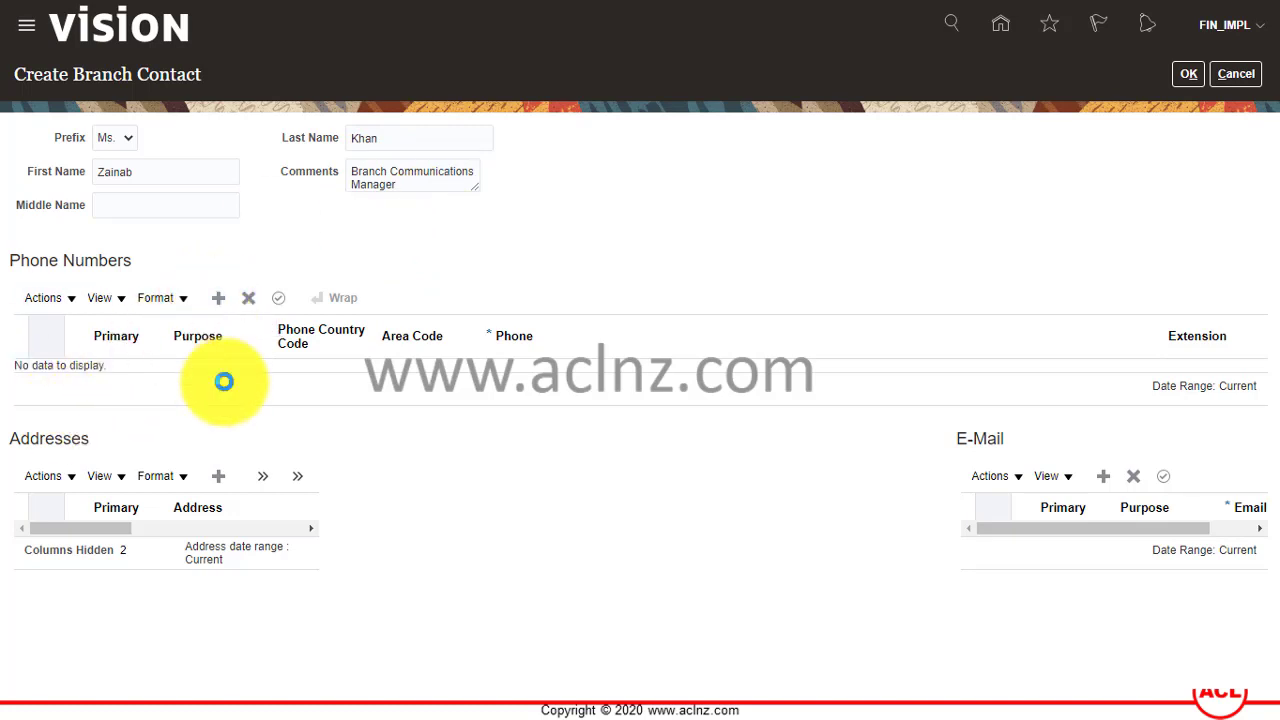
Fill a Work phone row with country code 64, the area code, number and extension 14.
left_click(238, 385)
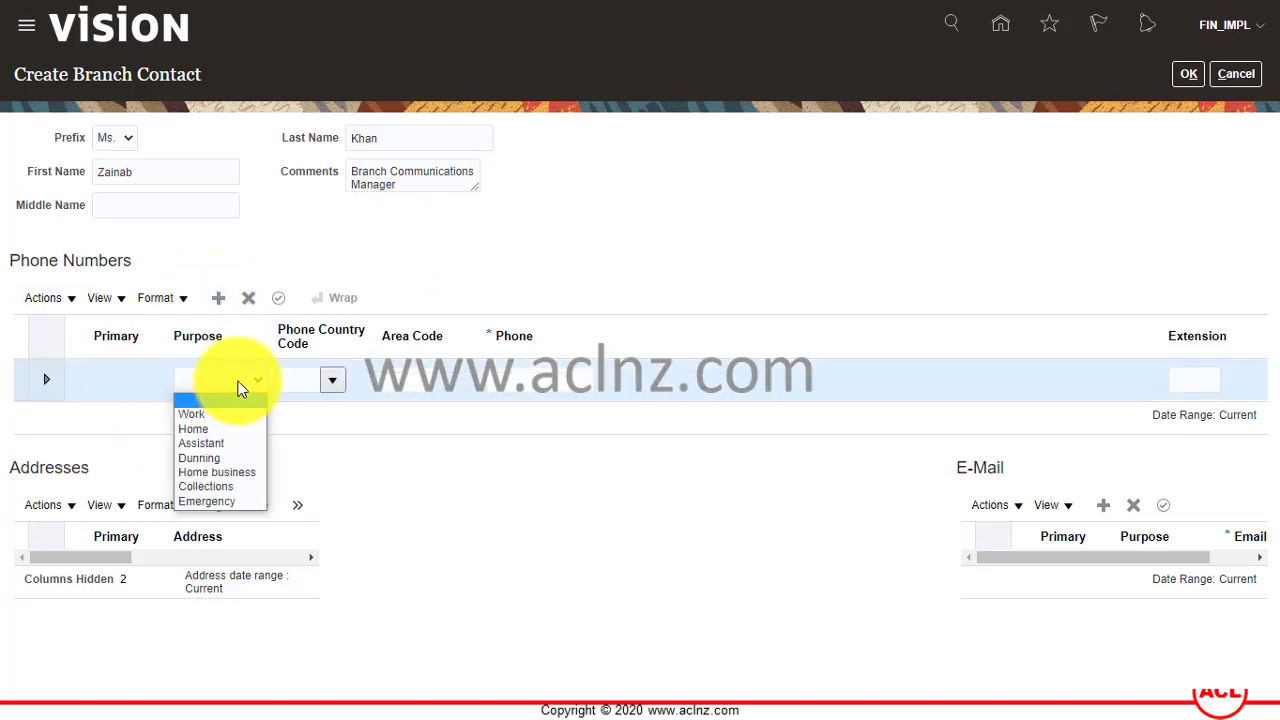
left_click(229, 416)
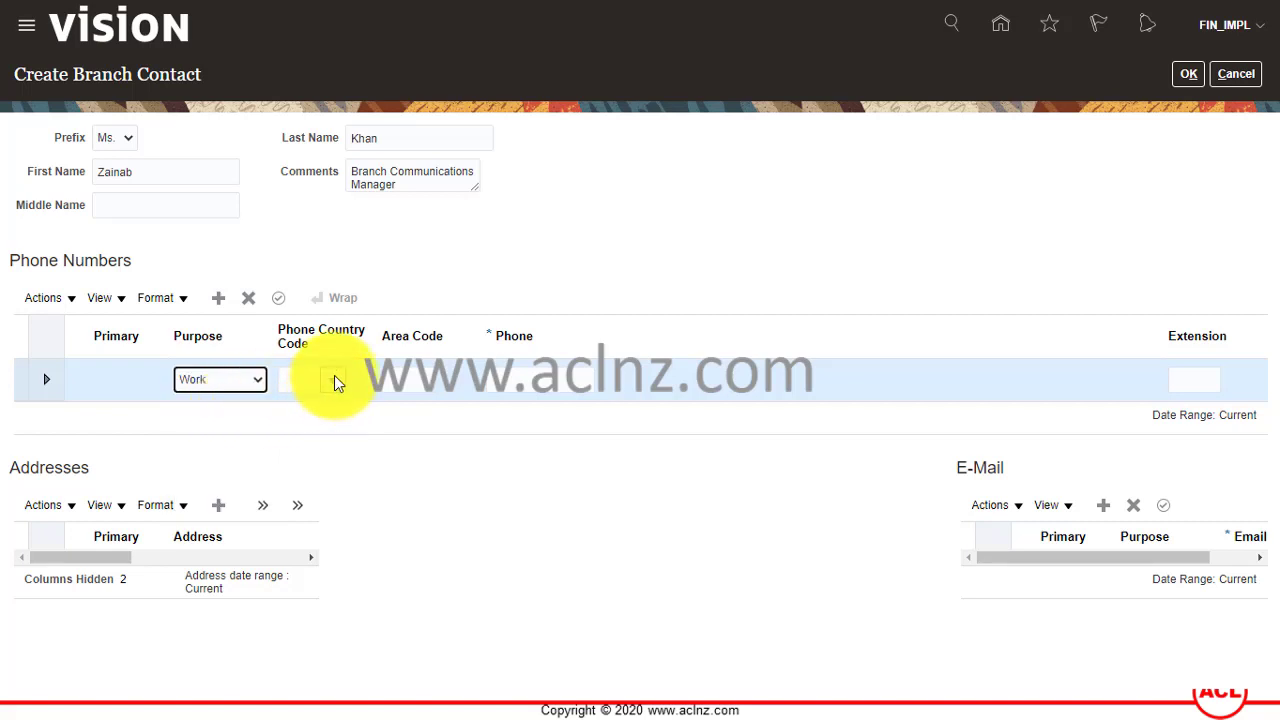
left_click(298, 382)
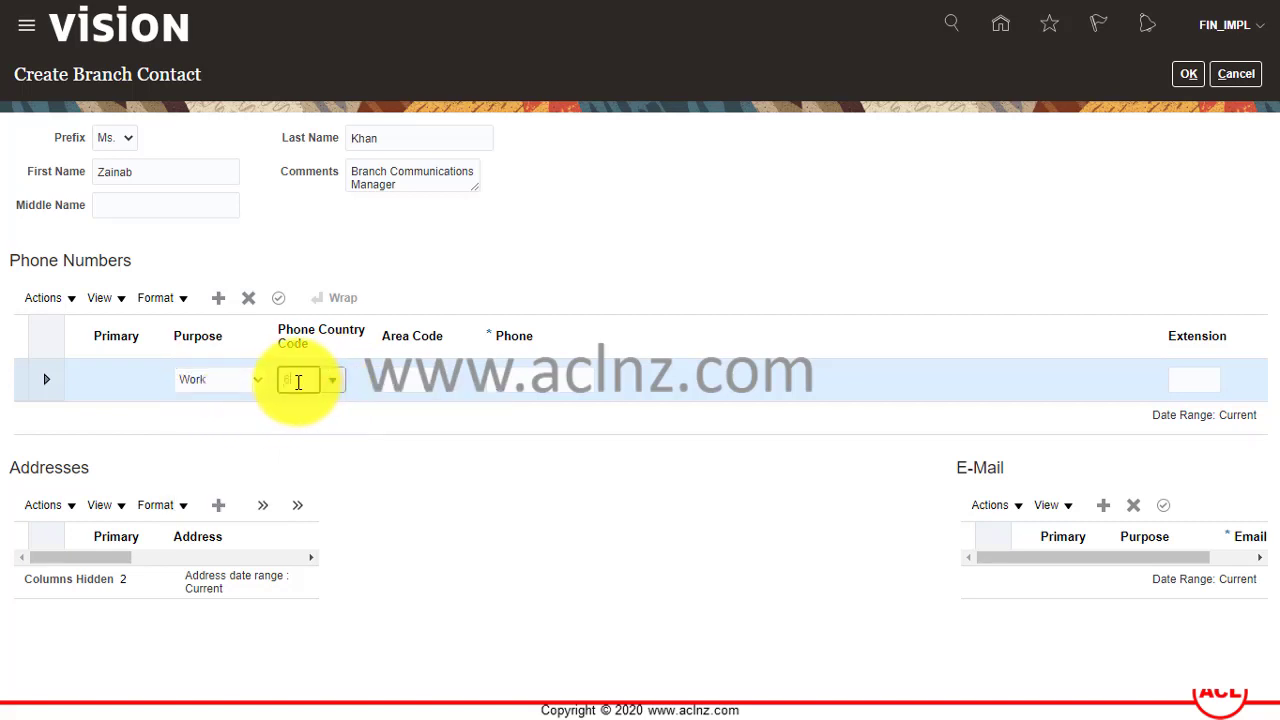
type("64")
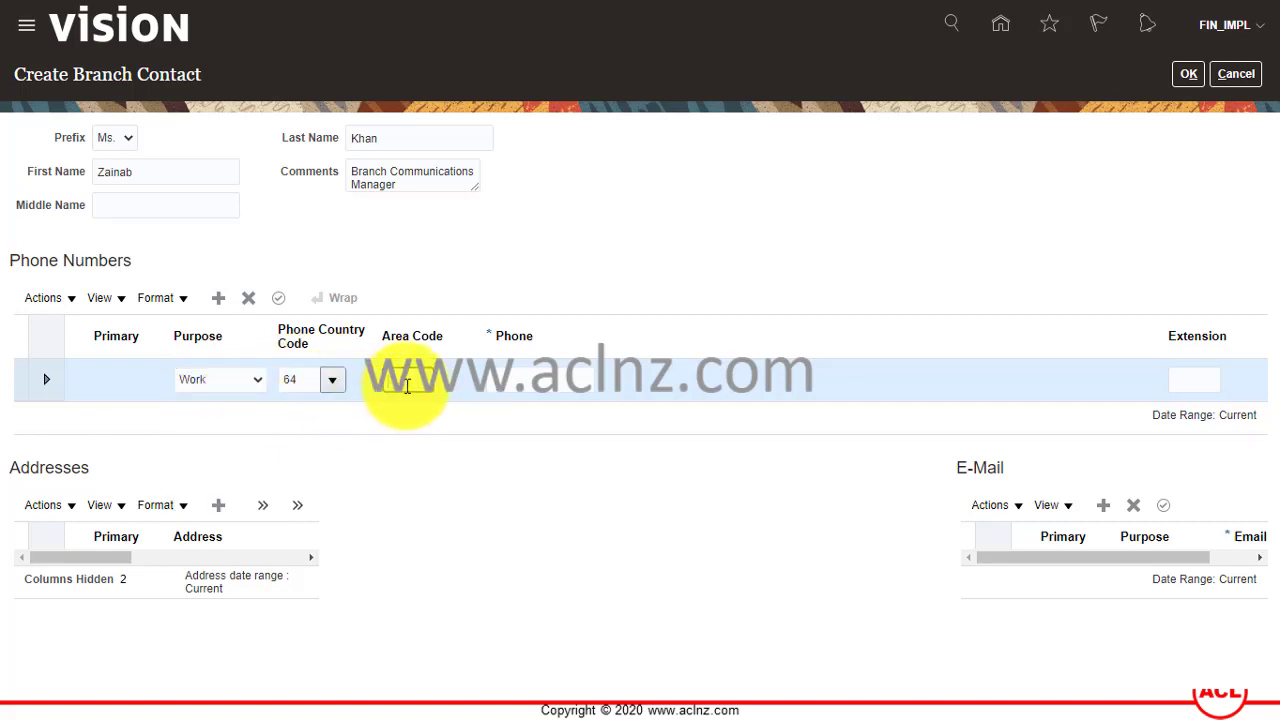
left_click(407, 386)
type("9")
key("Tab")
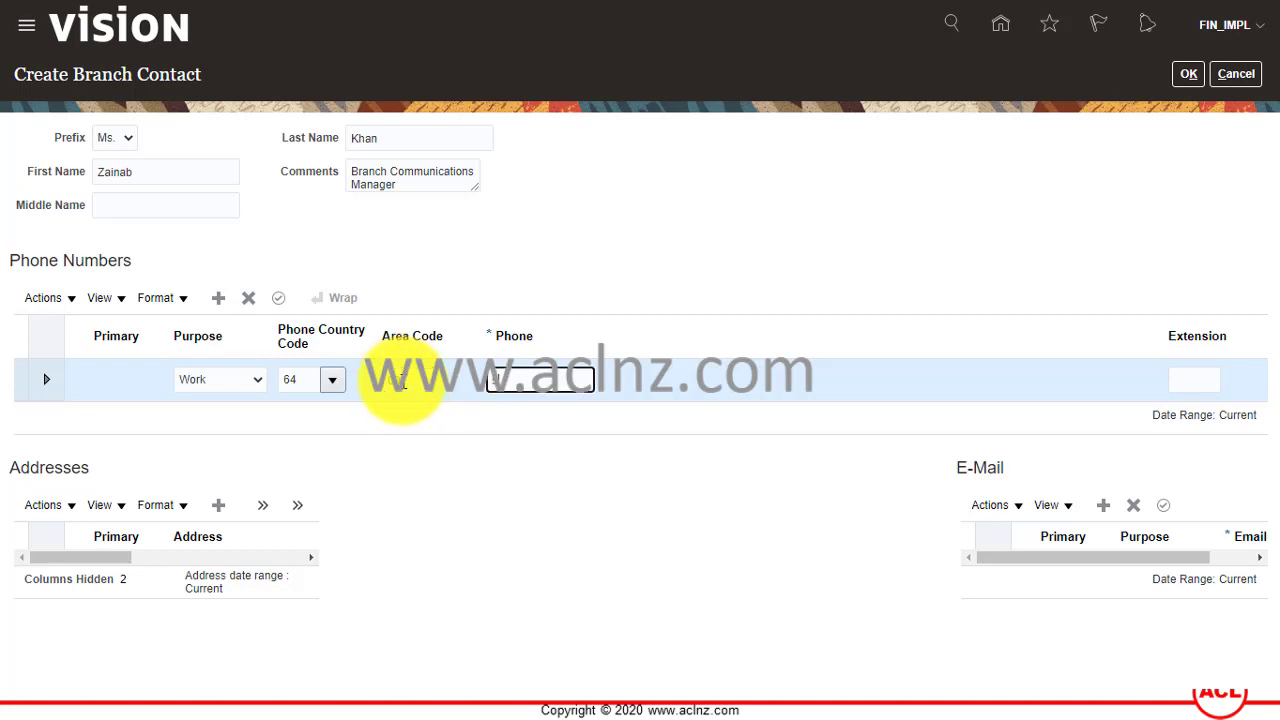
type("38")
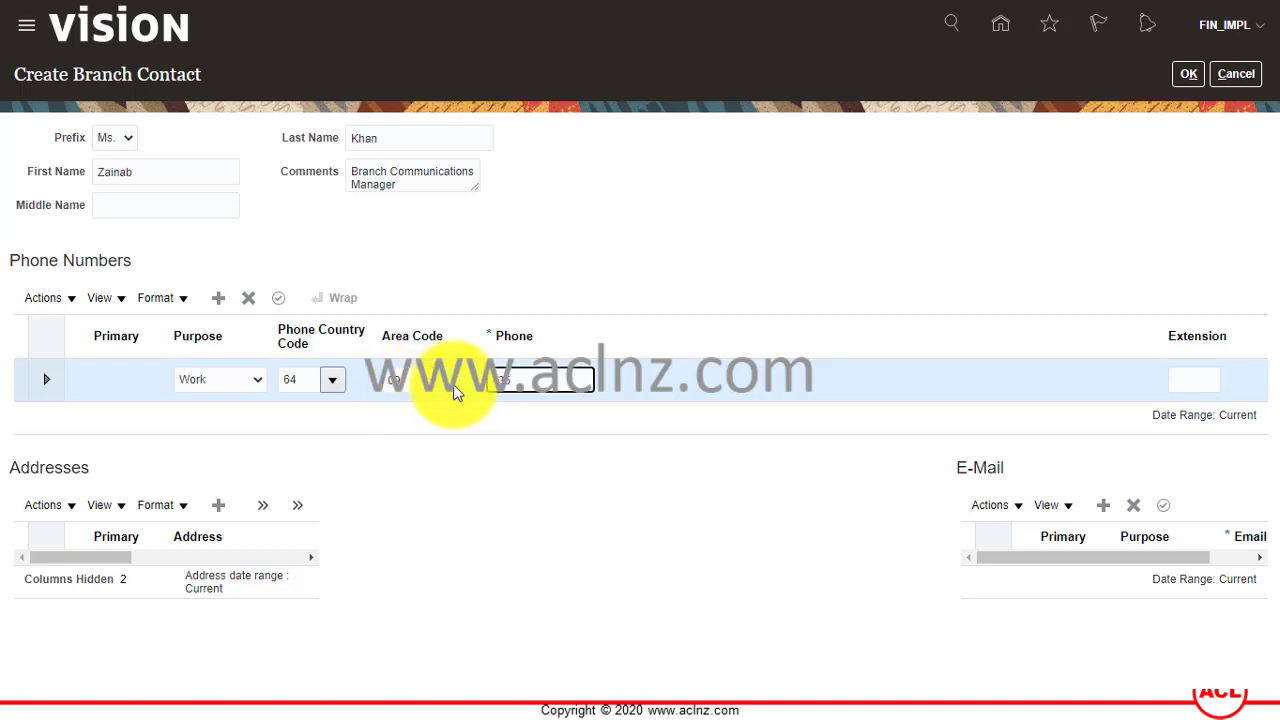
type("1234")
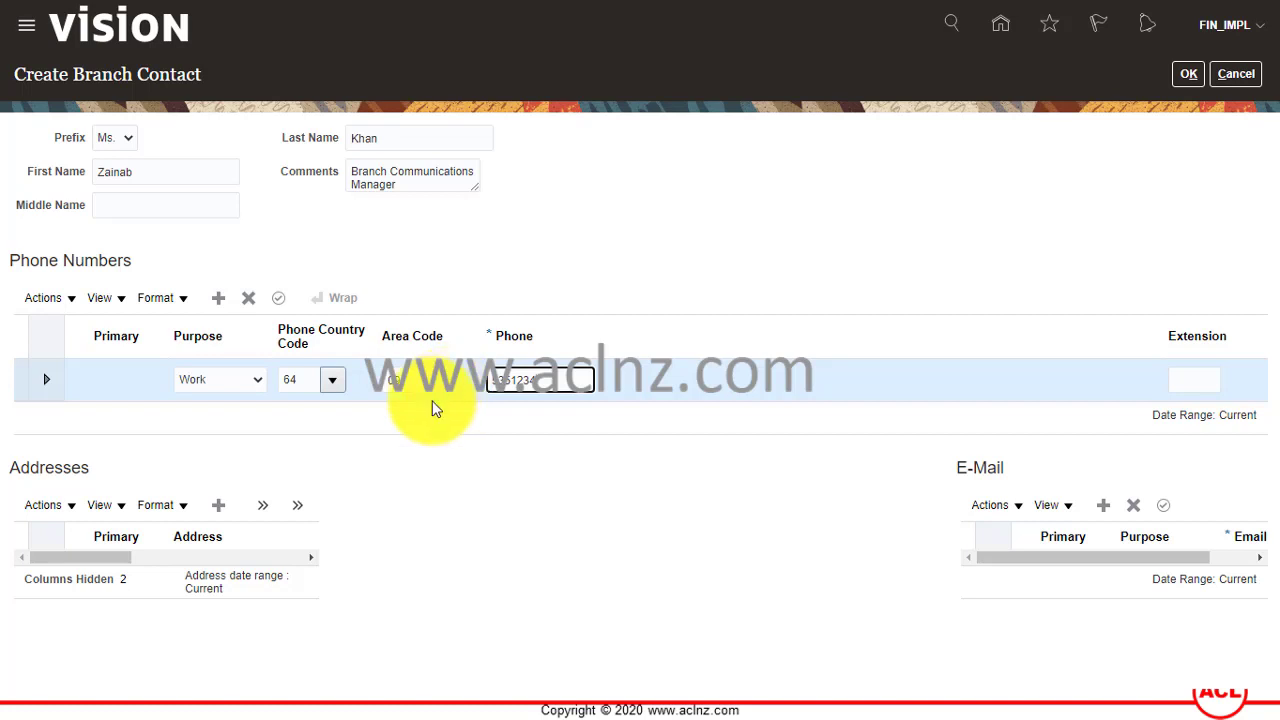
key("Tab")
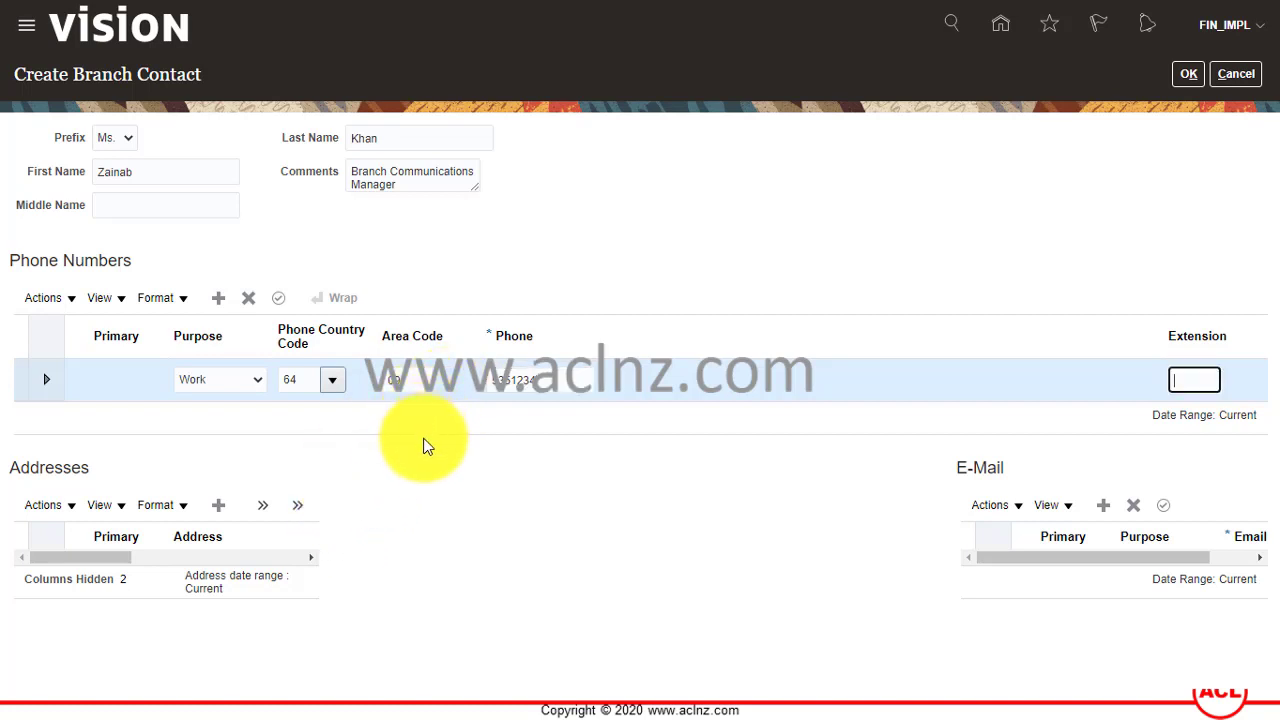
type("14")
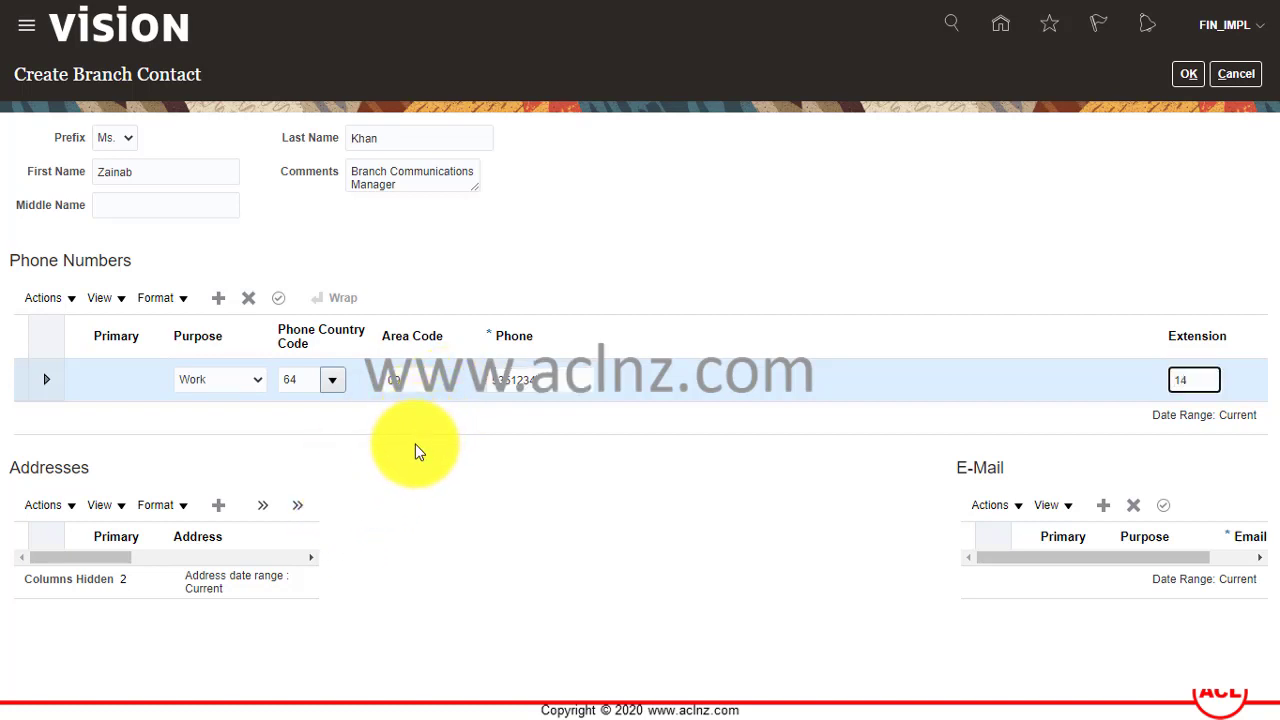
key("Tab")
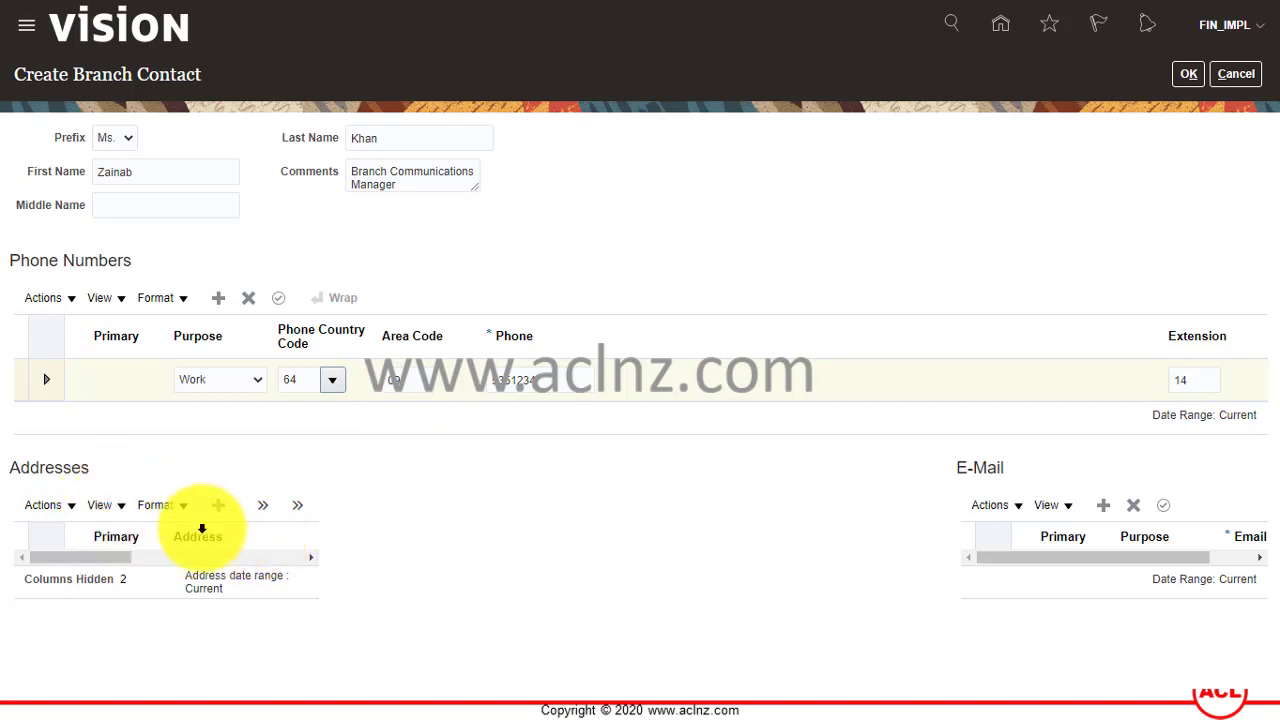
Add a Work e-mail row with the contact's e-mail address.
left_click(403, 580)
left_click(1103, 508)
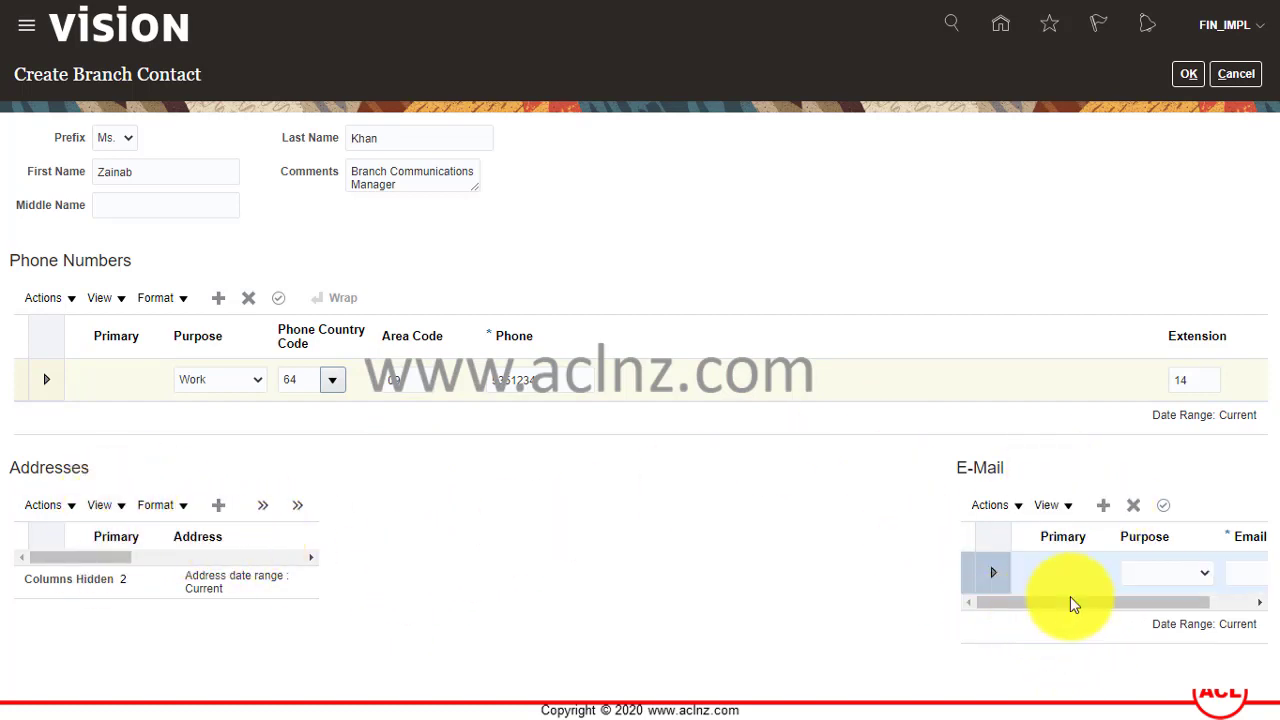
left_click(1168, 568)
left_click(1140, 463)
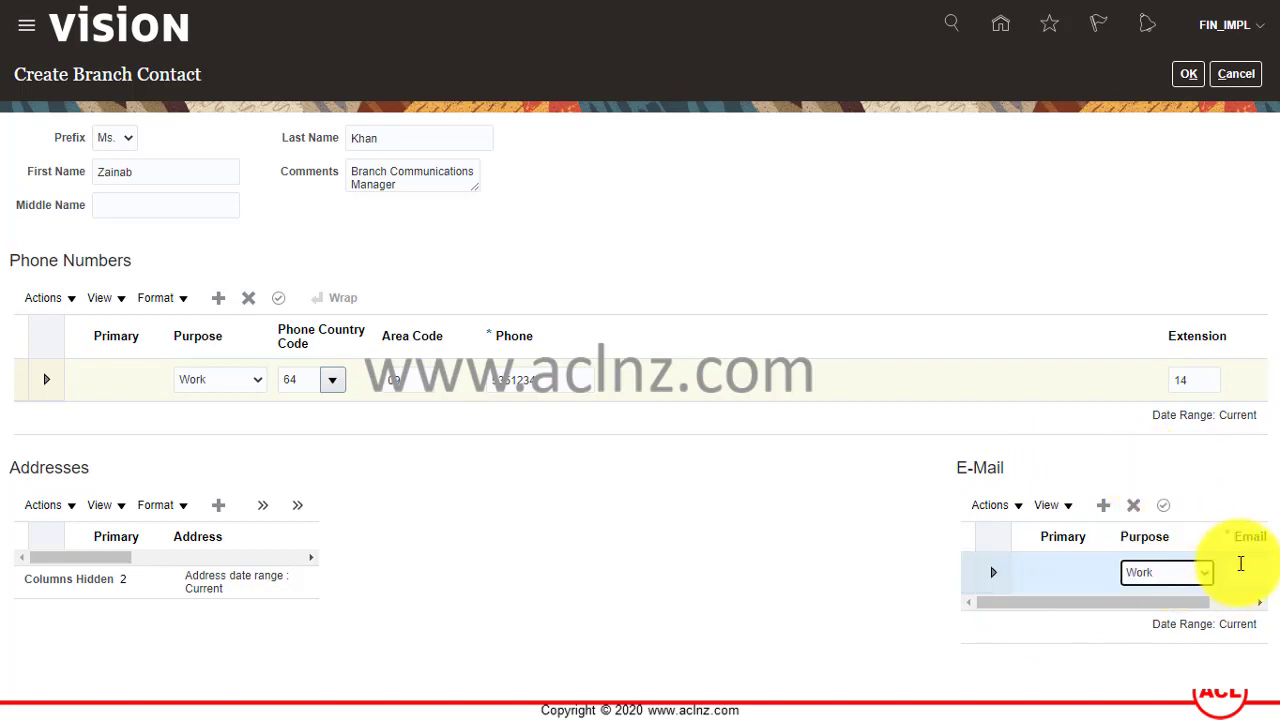
left_click(1226, 580)
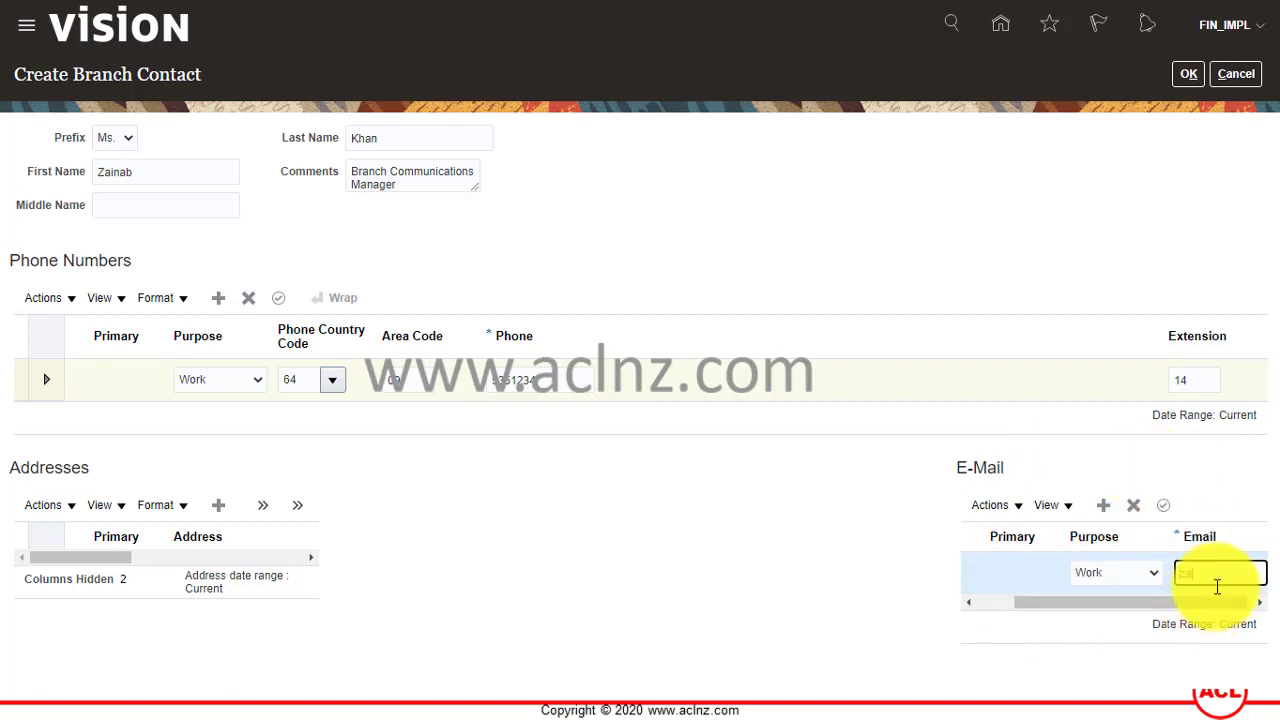
key("Tab")
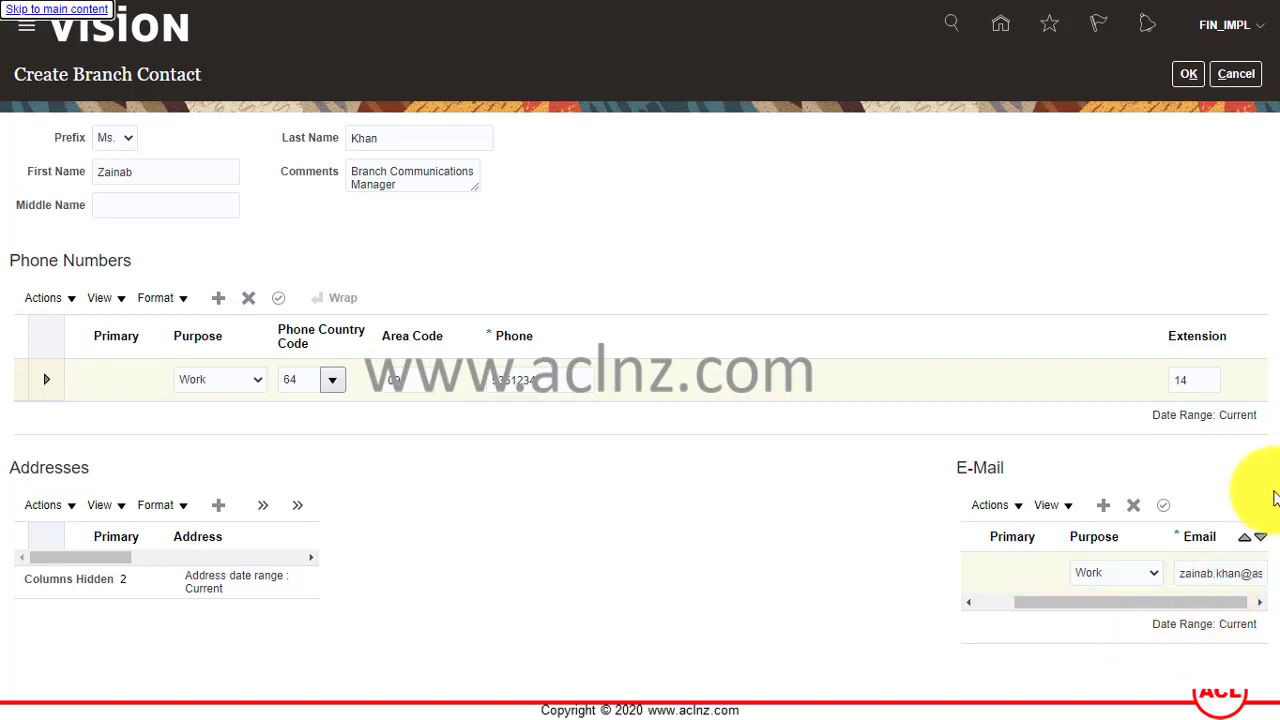
left_click(1185, 76)
Confirm the branch contact, then save and close the Queen Street branch.
left_click(1186, 75)
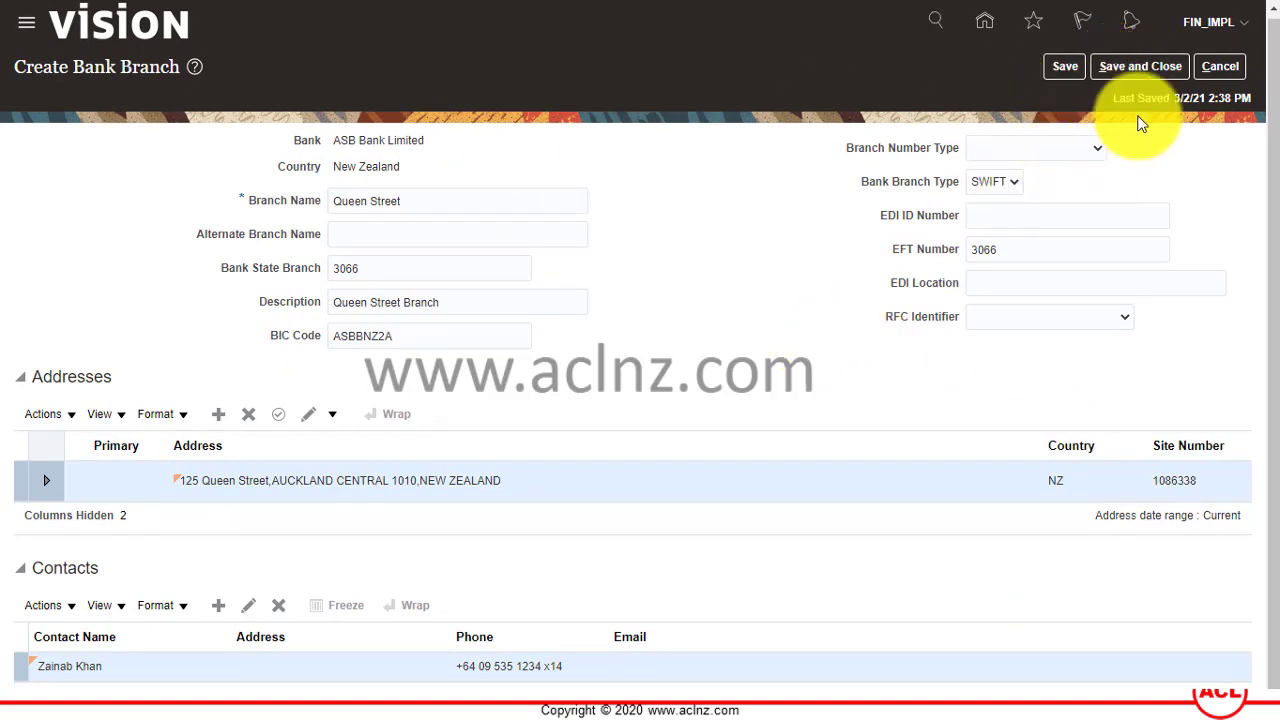
left_click(1130, 64)
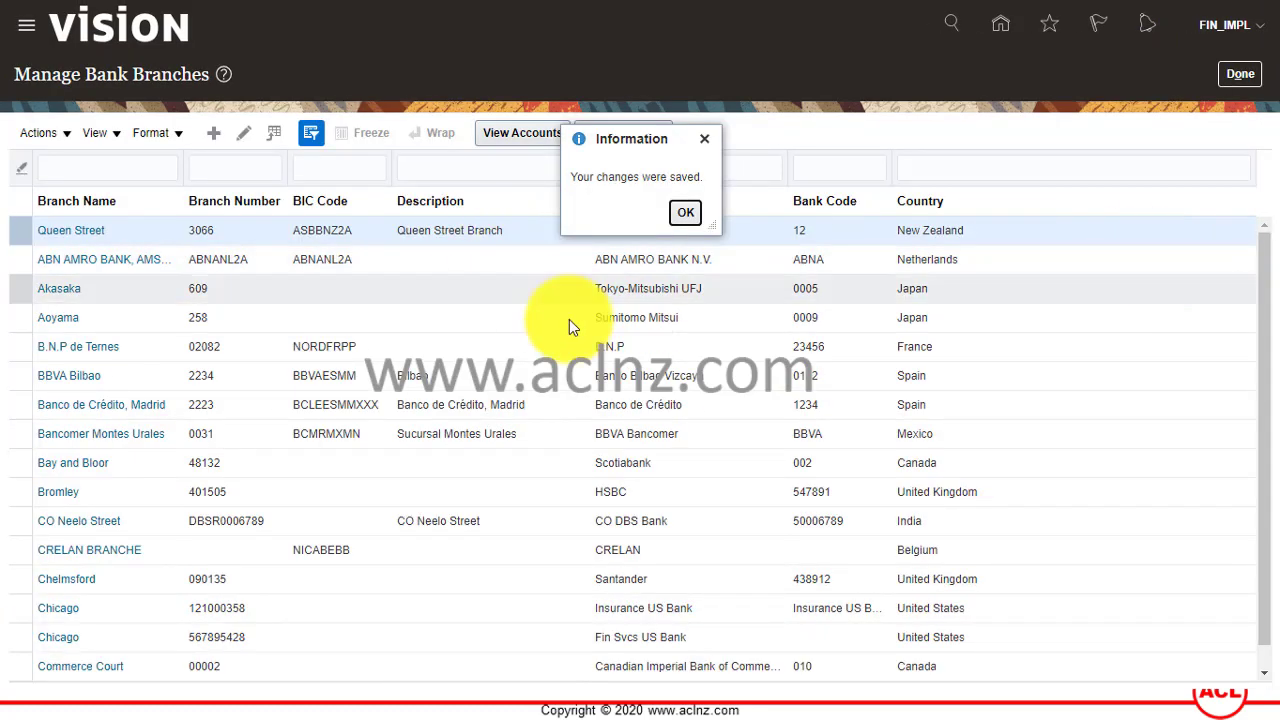
left_click(685, 212)
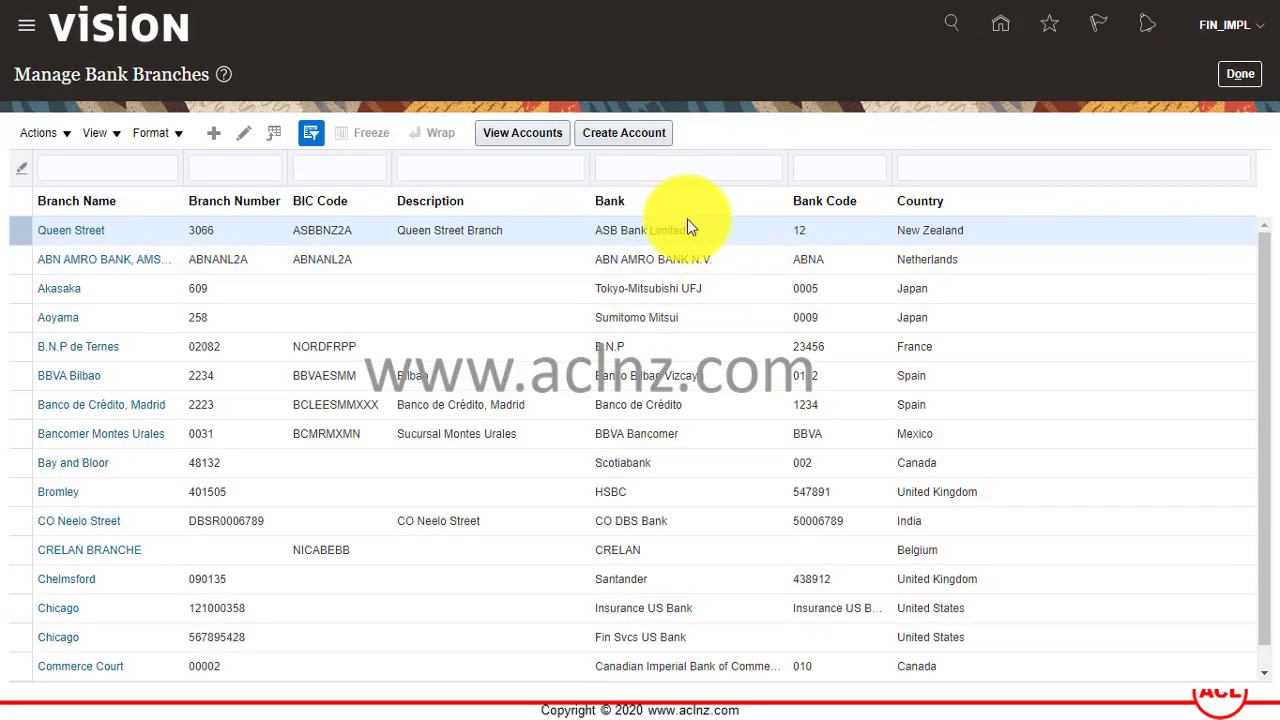